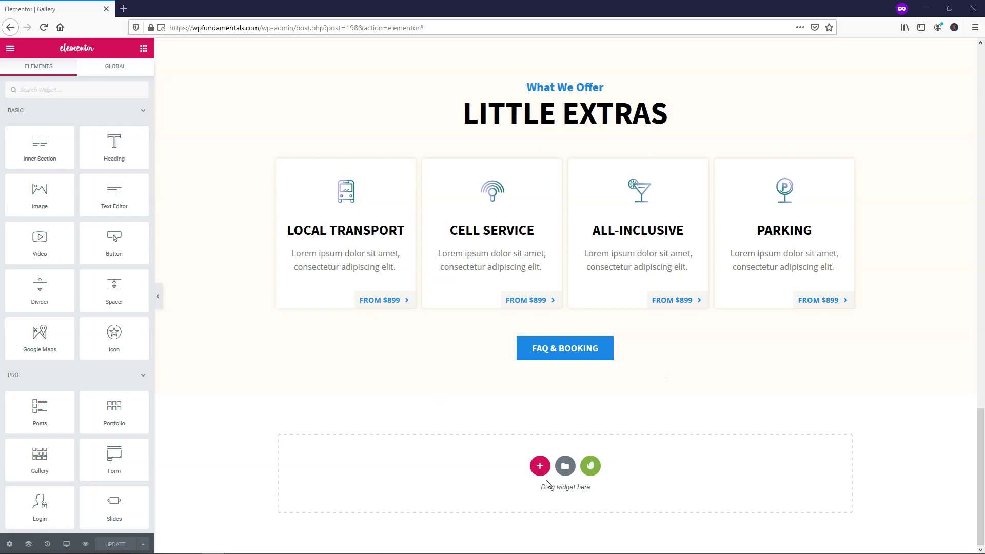
Create a single-column section below Little Extras and browse its Elements panel for the Gallery widget.
left_click(538, 467)
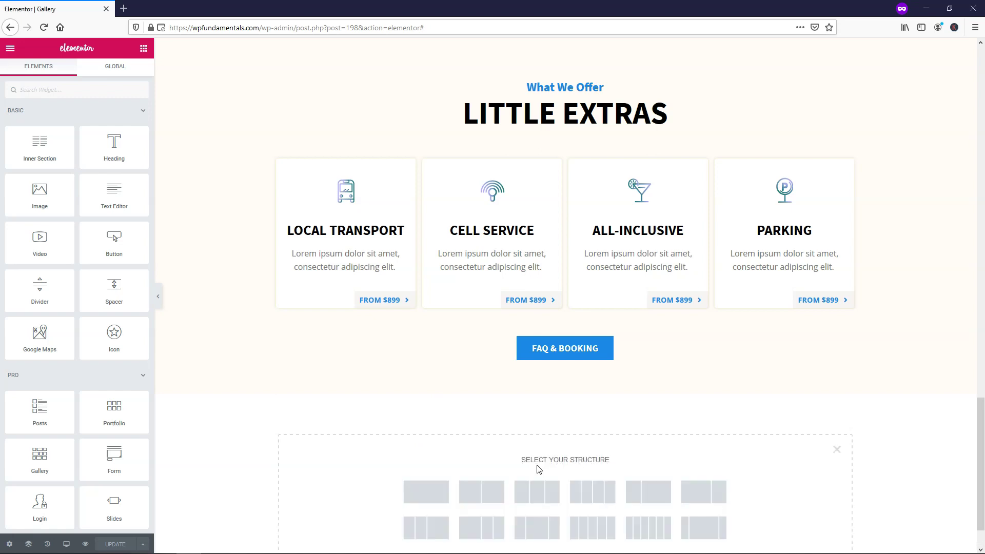
left_click(419, 491)
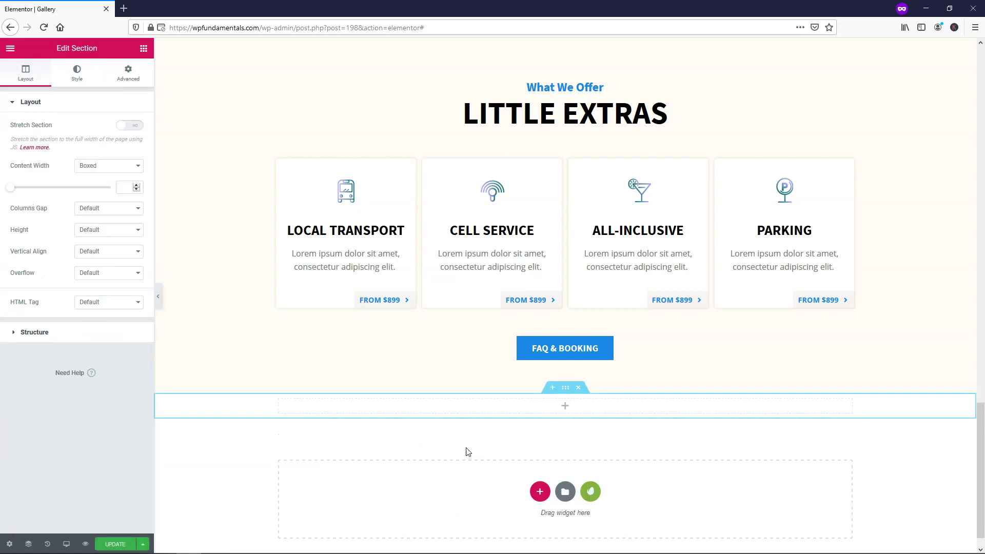
left_click(563, 412)
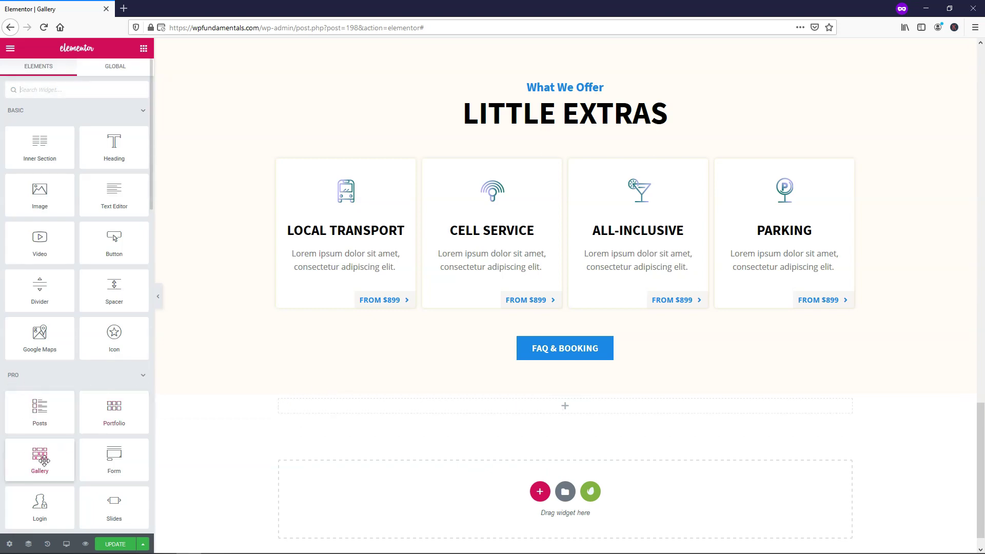
scroll(57, 443, "down", 7)
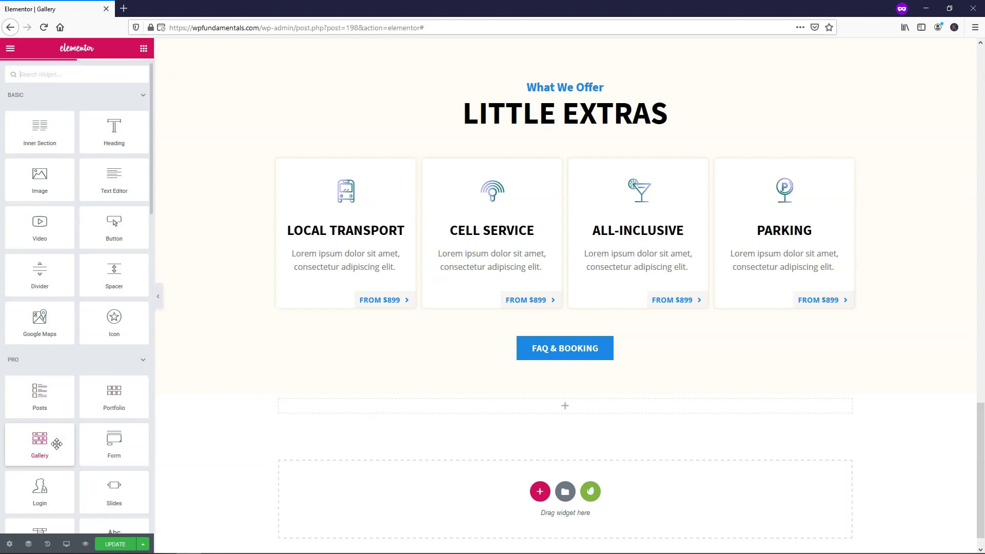
scroll(56, 444, "down", 6)
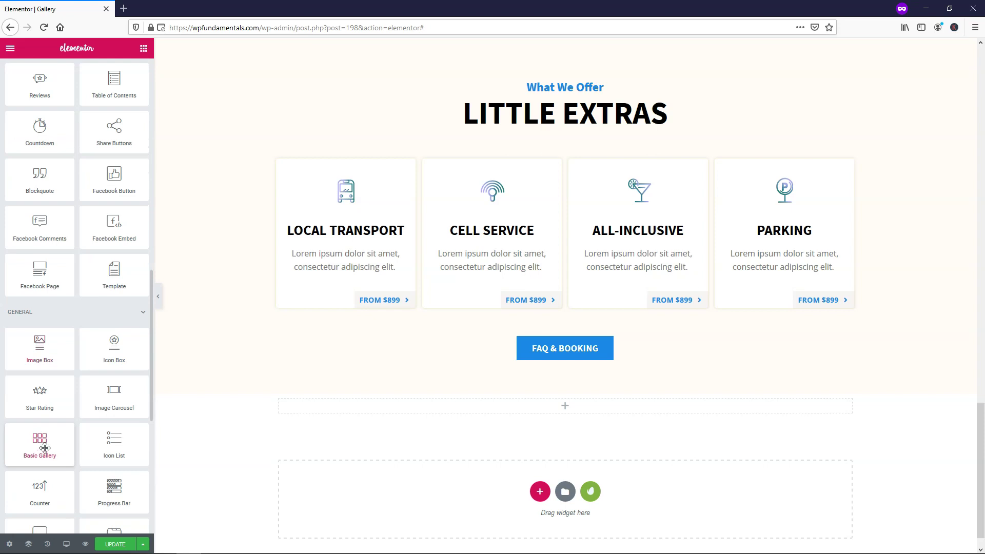
scroll(52, 449, "up", 2)
scroll(52, 451, "up", 6)
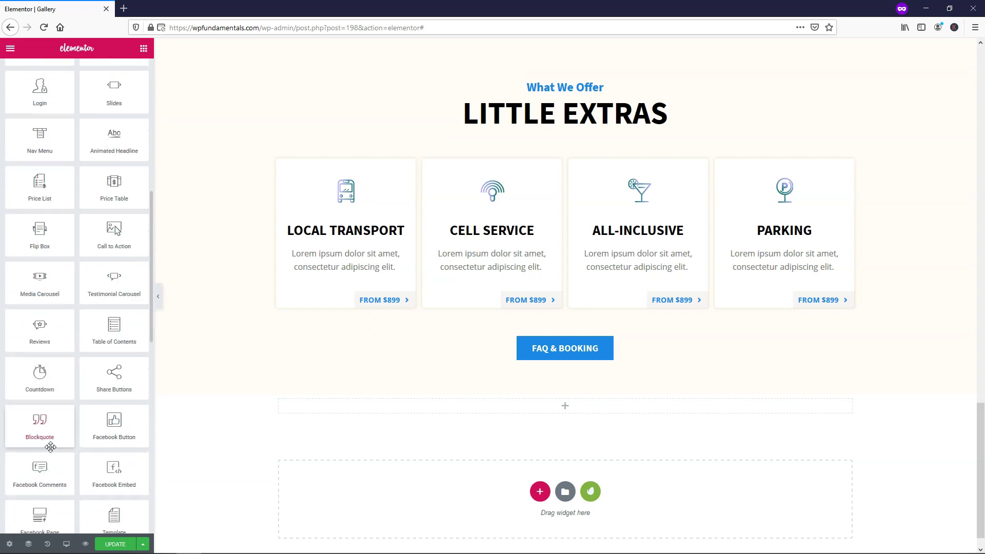
Drop the PRO Gallery widget into the new column, keeping its Type as Single.
left_click_drag(39, 241, 535, 399)
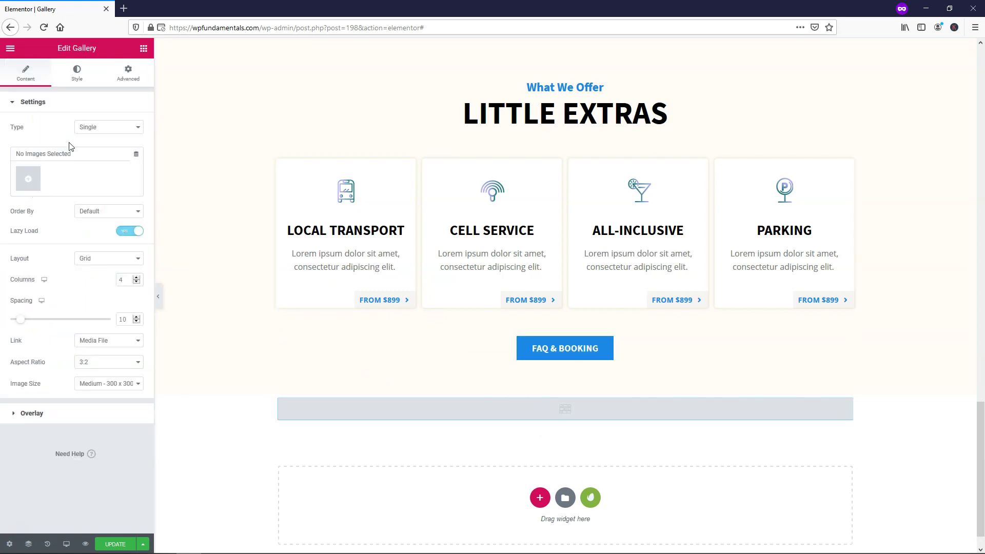
left_click(136, 128)
left_click(127, 136)
Select 16 photos, from the autumn path through sunset, starfish, pineapple and palm trees.
left_click(34, 179)
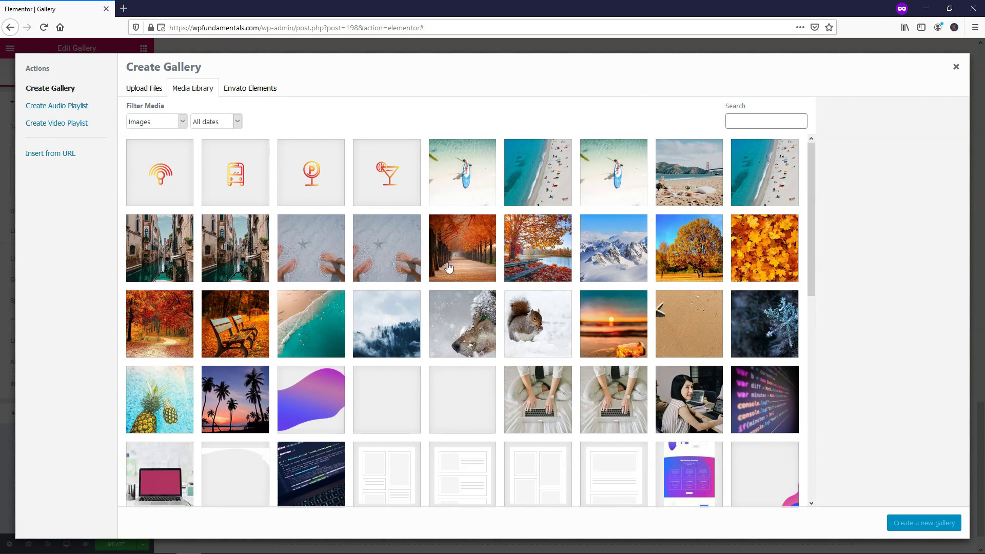
left_click(458, 238)
left_click(570, 259)
left_click(613, 249)
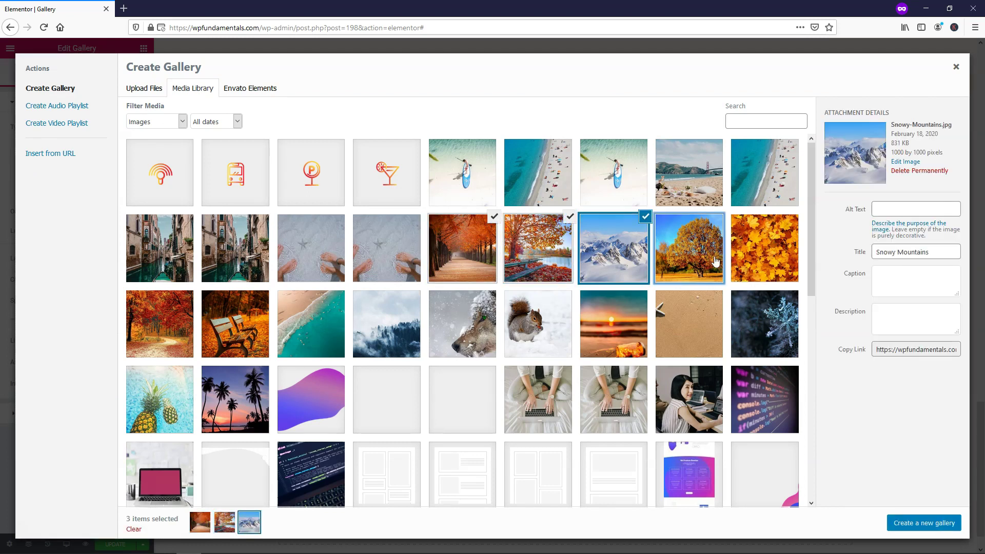
left_click(689, 248)
left_click(764, 248)
left_click(178, 321)
left_click(235, 323)
left_click(308, 326)
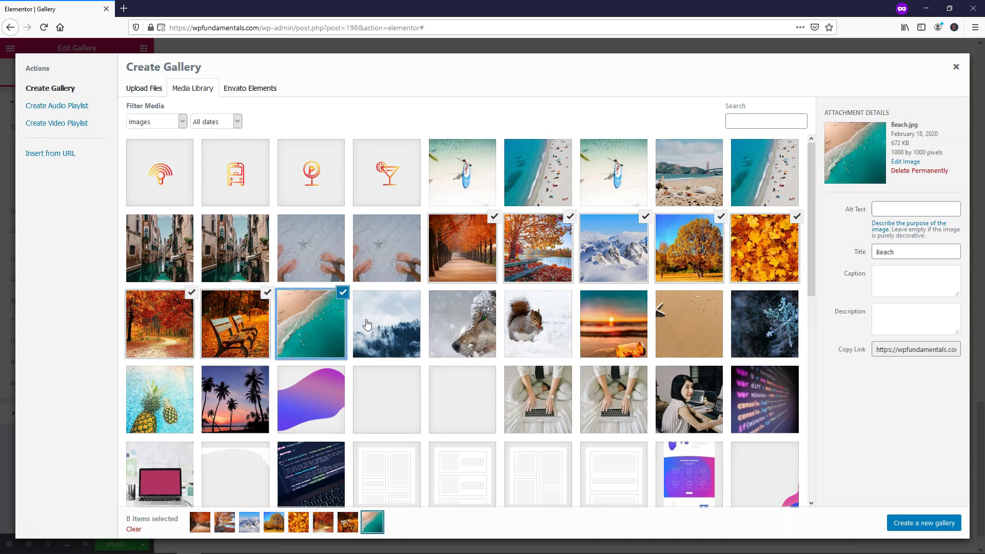
left_click(386, 323)
left_click(525, 319)
left_click(443, 333)
left_click(608, 331)
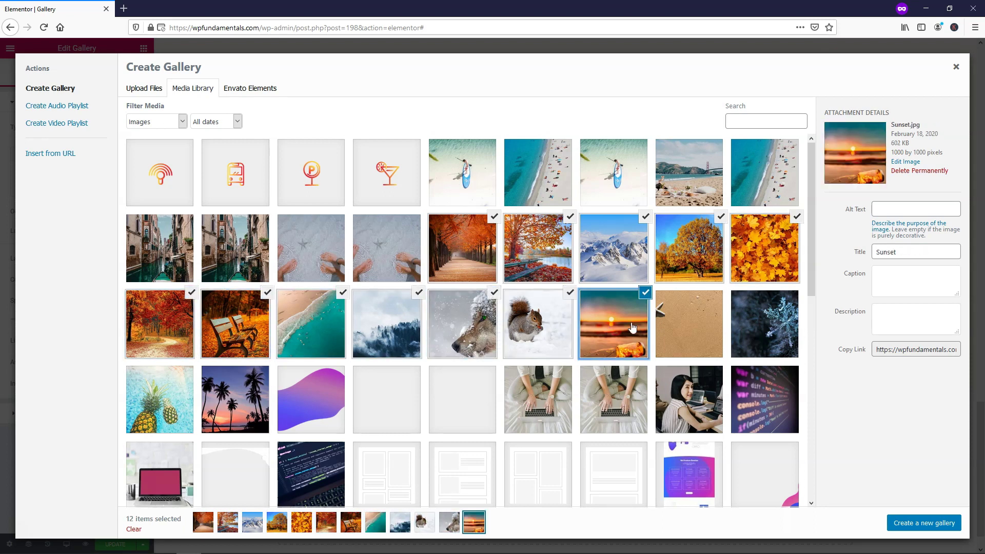
left_click(689, 321)
left_click(757, 323)
left_click(135, 400)
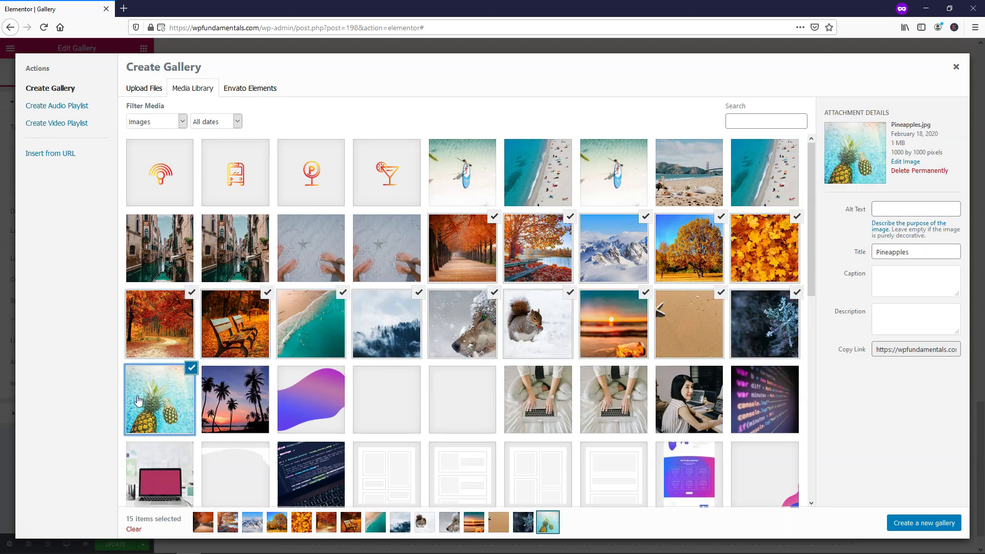
left_click(226, 400)
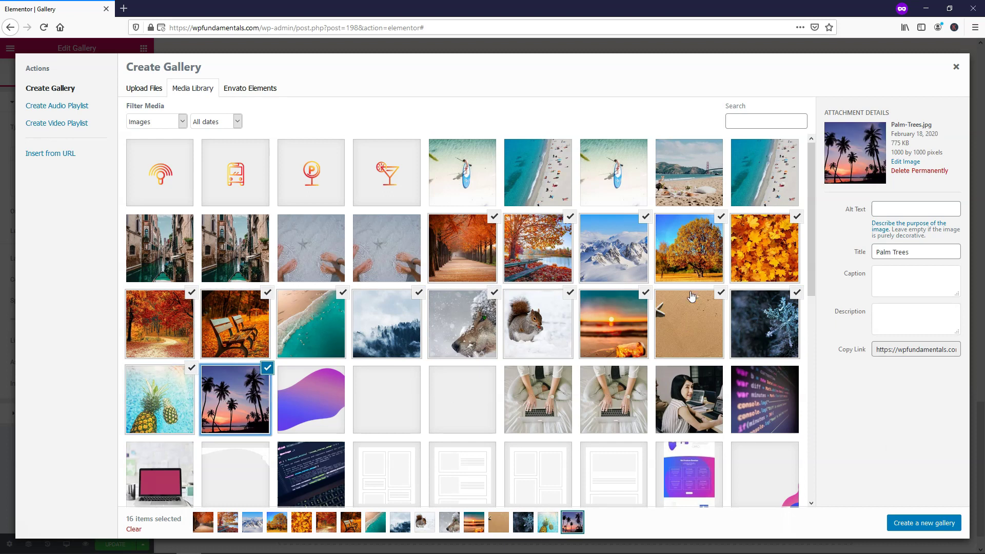
Create the gallery, move the palm-tree photo to the first slot, and insert it.
left_click(936, 529)
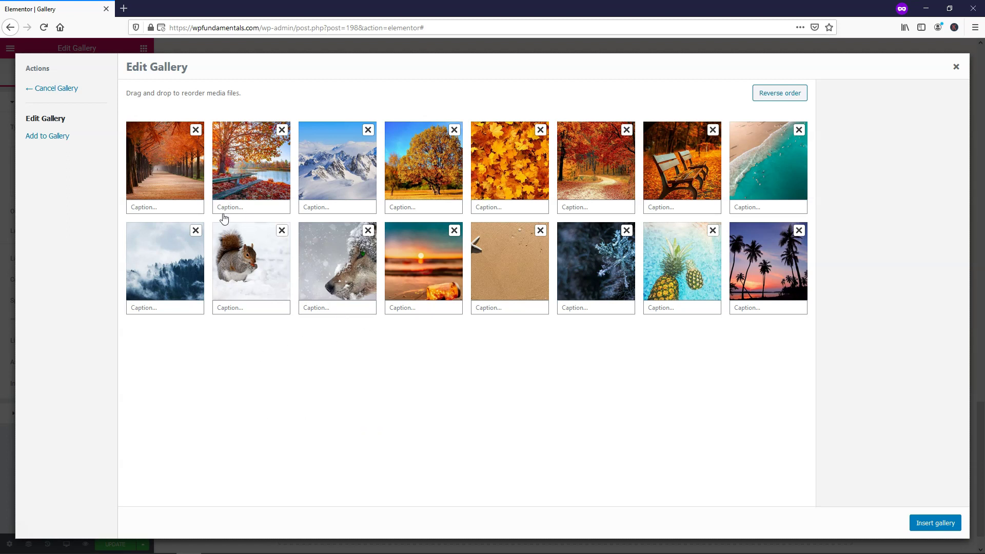
left_click_drag(154, 149, 272, 175)
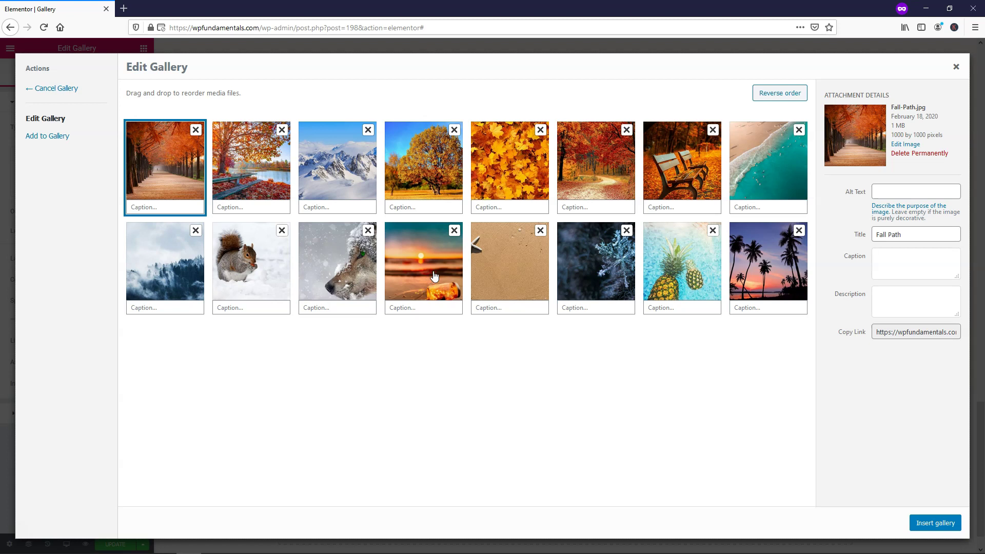
left_click_drag(767, 267, 159, 161)
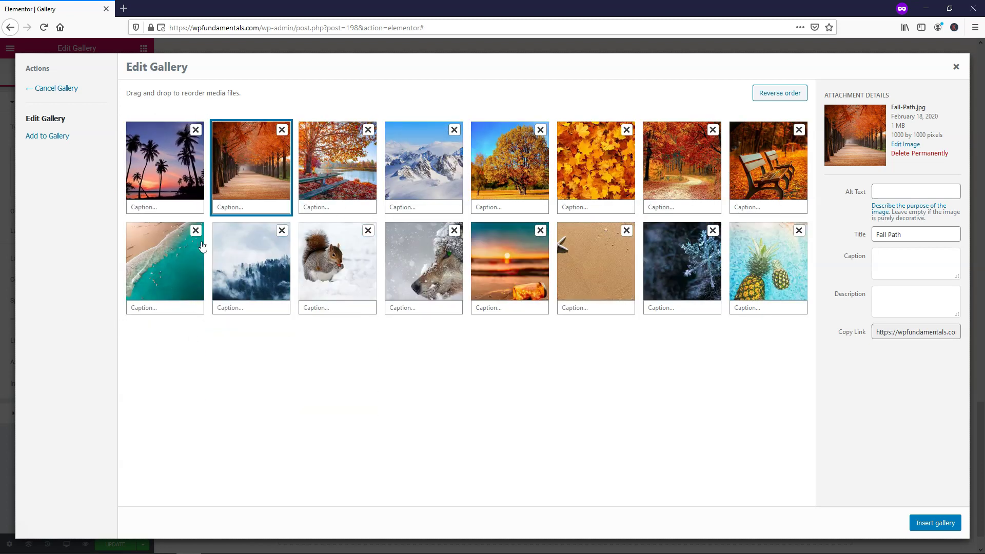
left_click(932, 529)
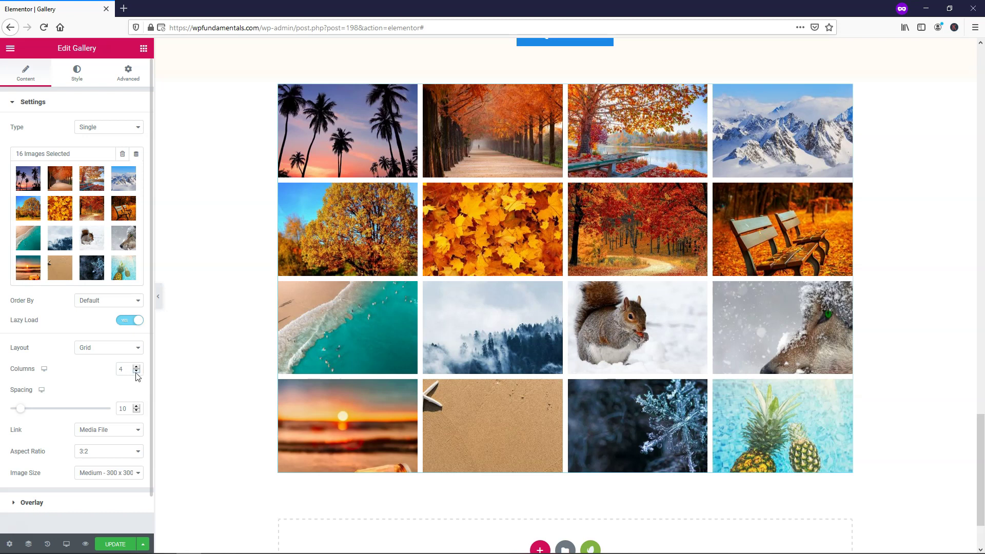
Try a 2-column layout and switch the gallery Image Size to Large - 1024 x 1024.
left_click(136, 372)
left_click(137, 372)
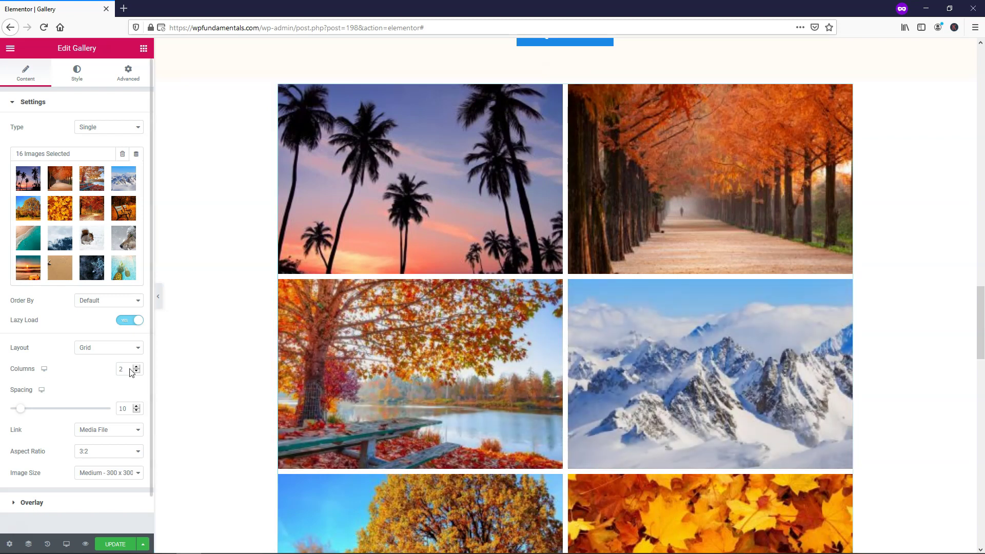
left_click(110, 476)
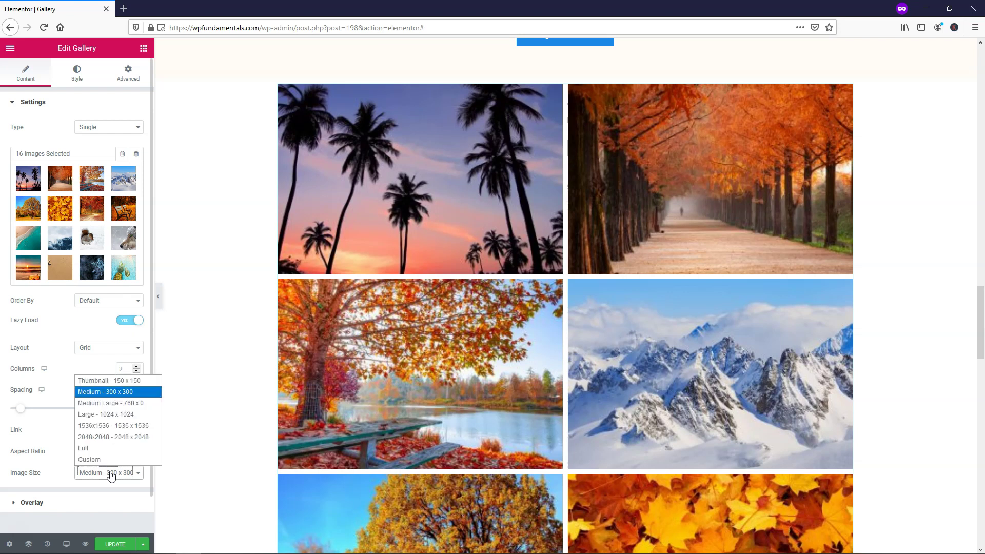
left_click(122, 415)
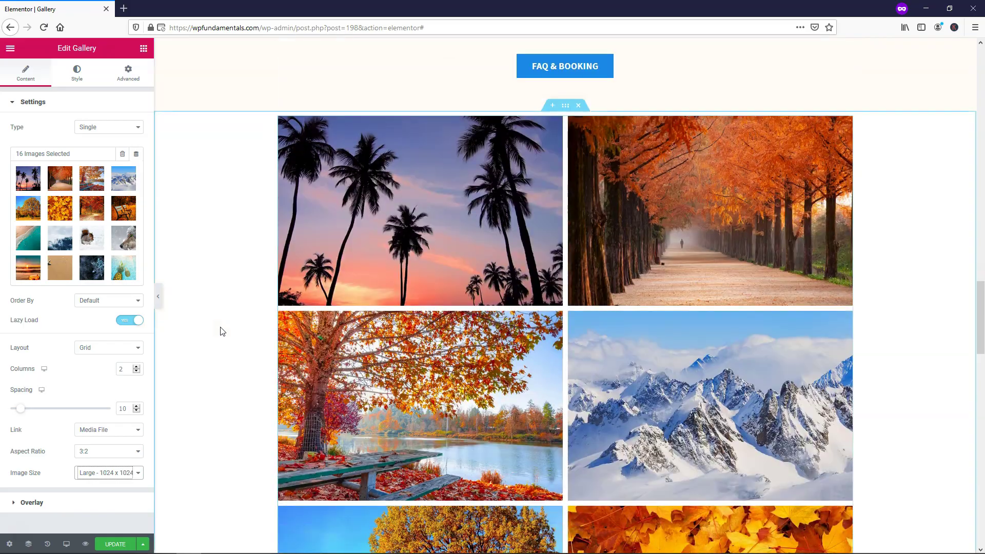
scroll(190, 364, "down", 3)
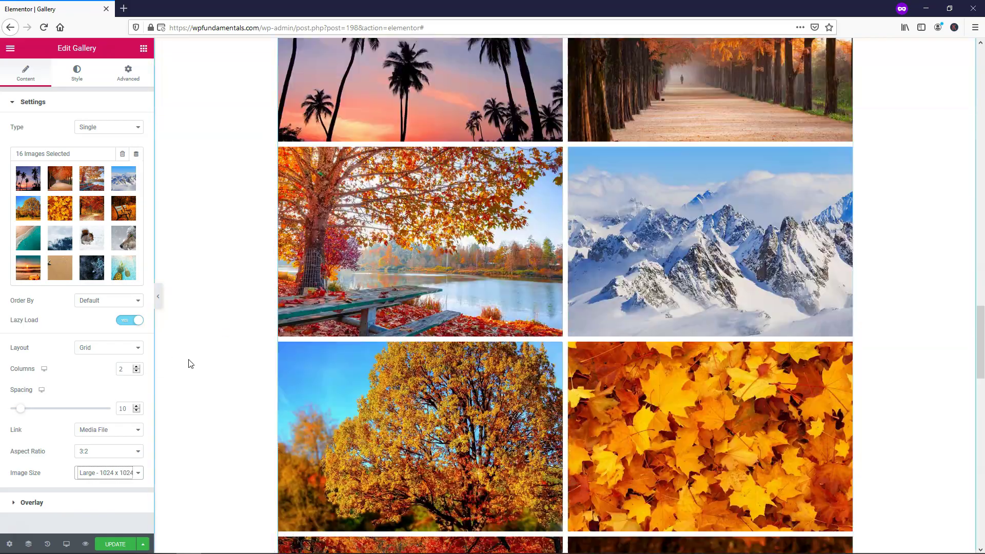
scroll(190, 363, "down", 6)
scroll(195, 363, "up", 7)
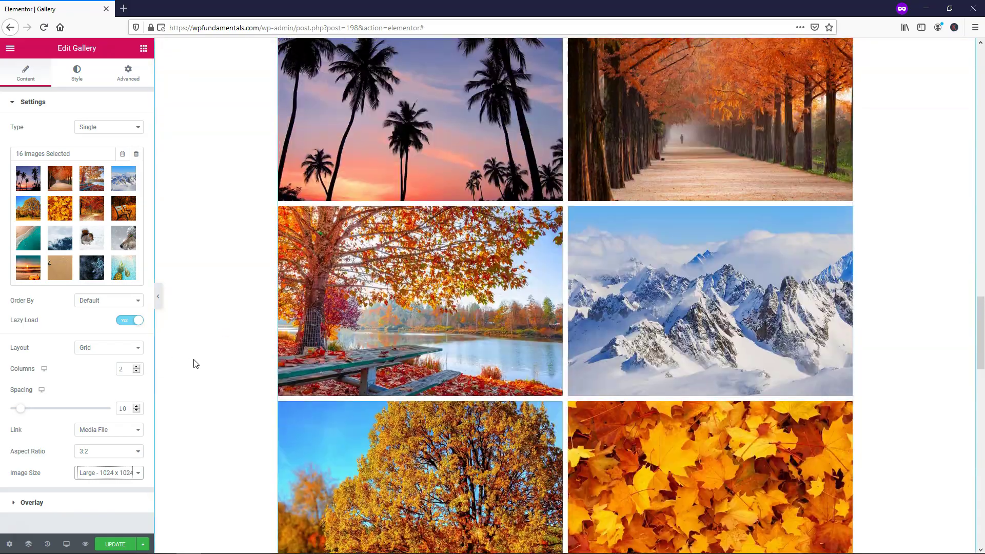
scroll(194, 363, "up", 2)
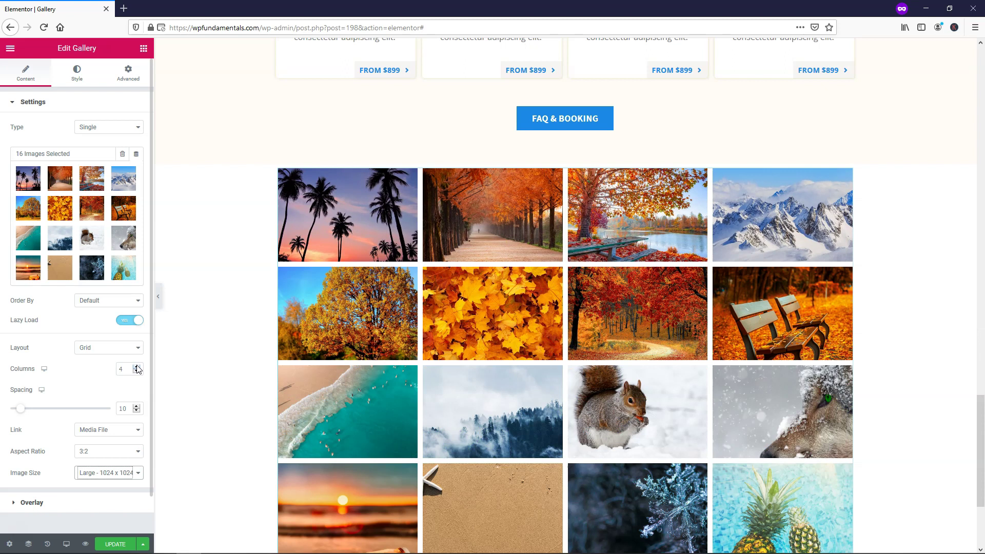
scroll(206, 321, "down", 2)
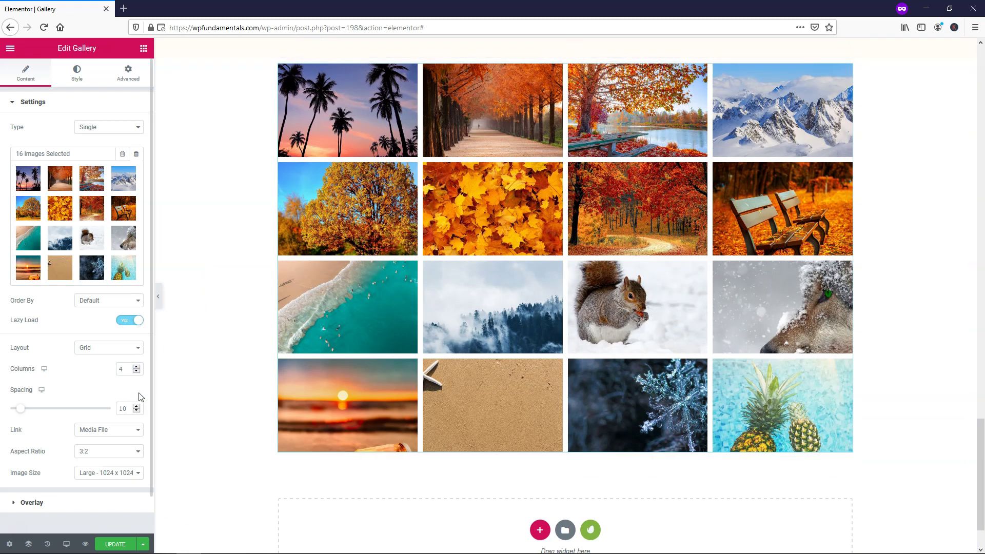
Preview the gallery with the Justified layout, then with Masonry, before reopening the Layout list.
left_click(88, 348)
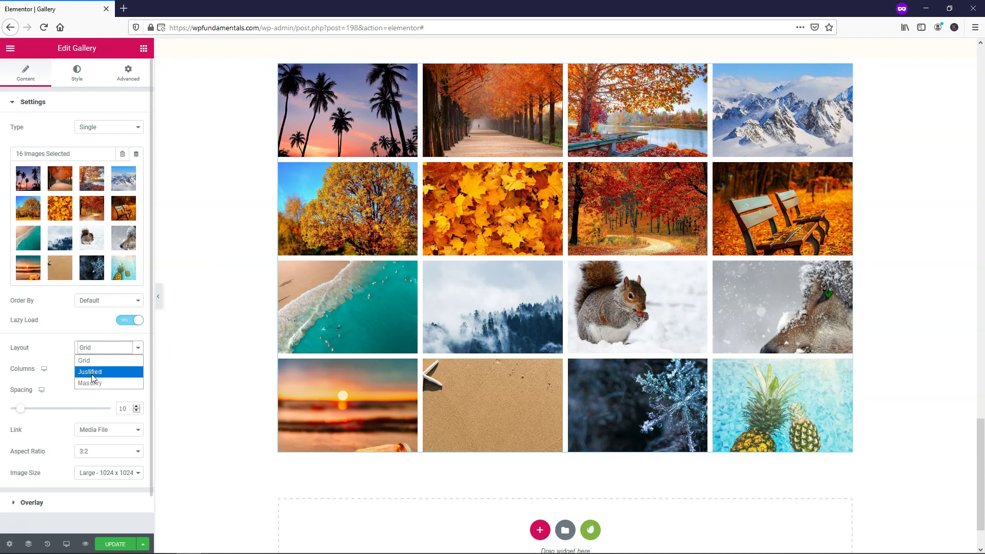
left_click(93, 372)
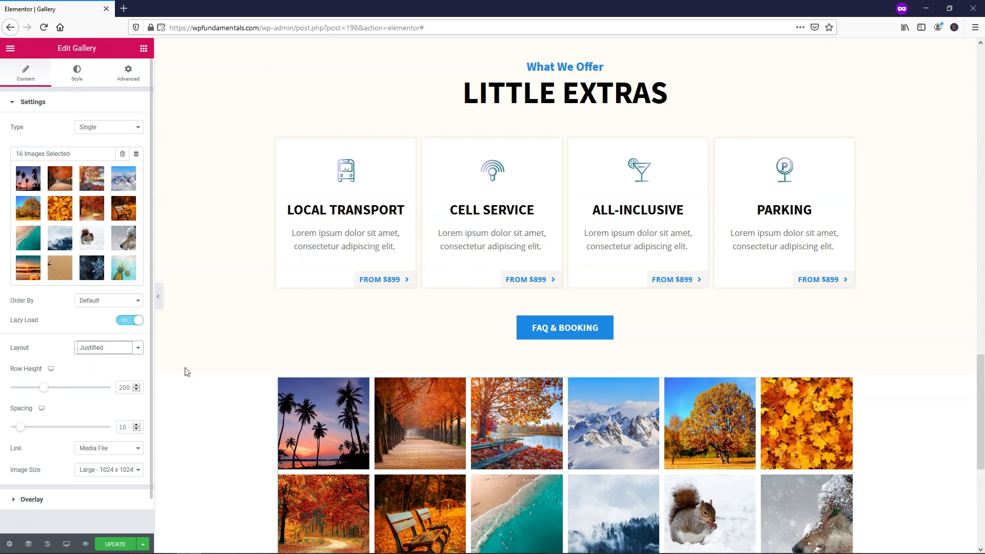
scroll(580, 447, "down", 3)
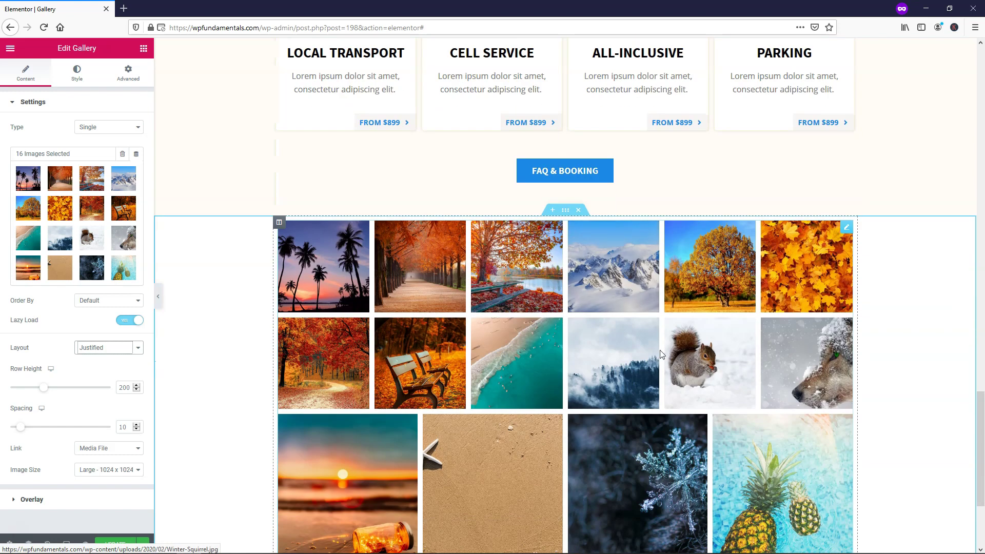
scroll(662, 353, "down", 2)
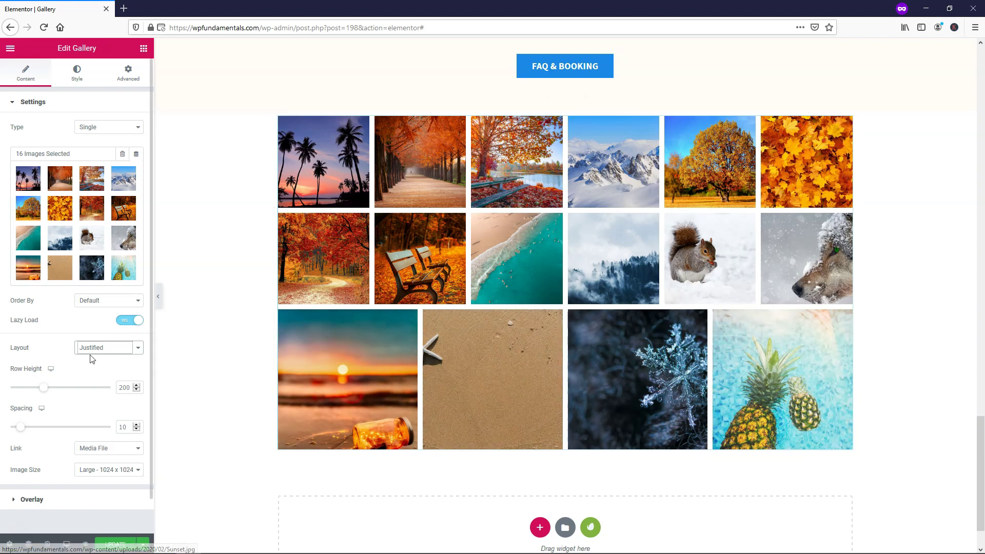
left_click(132, 349)
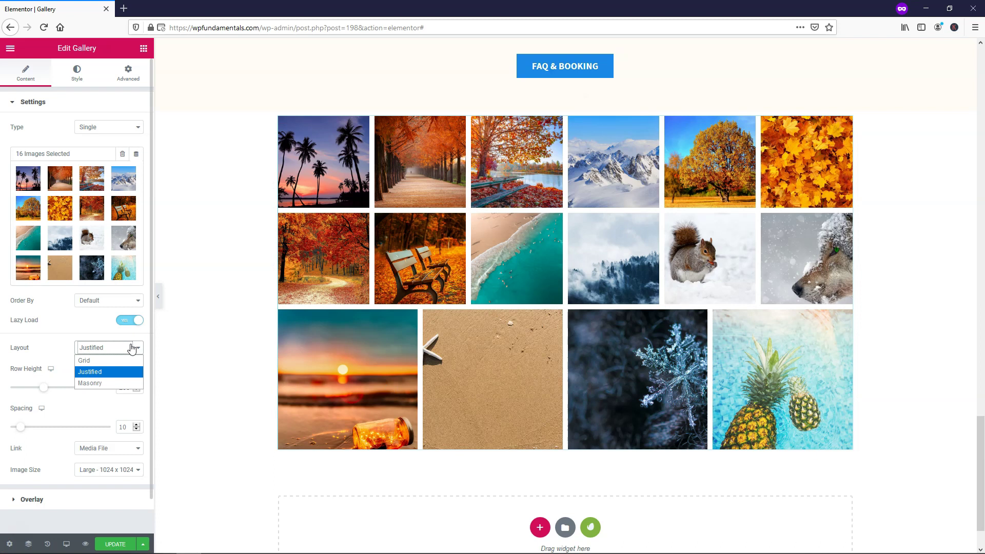
left_click(132, 383)
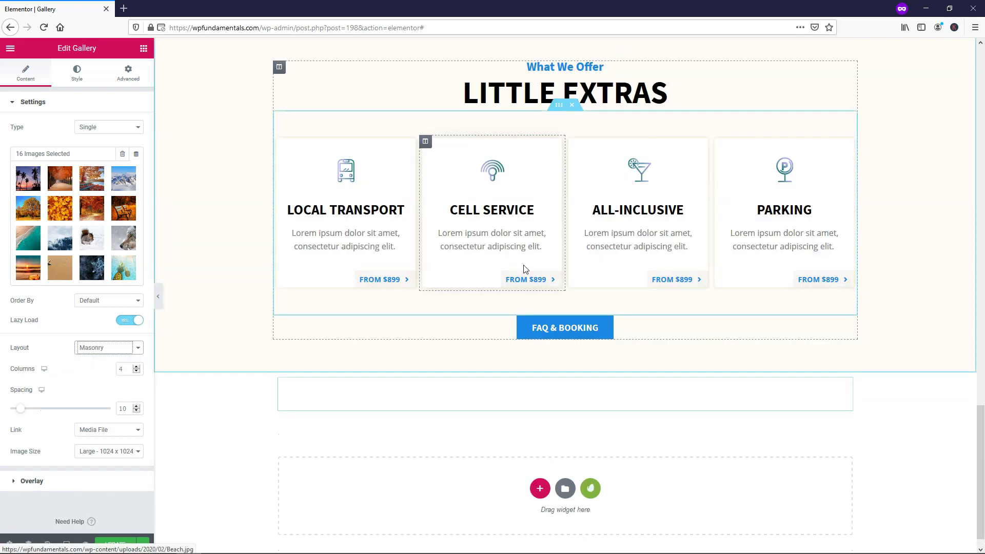
scroll(367, 359, "down", 5)
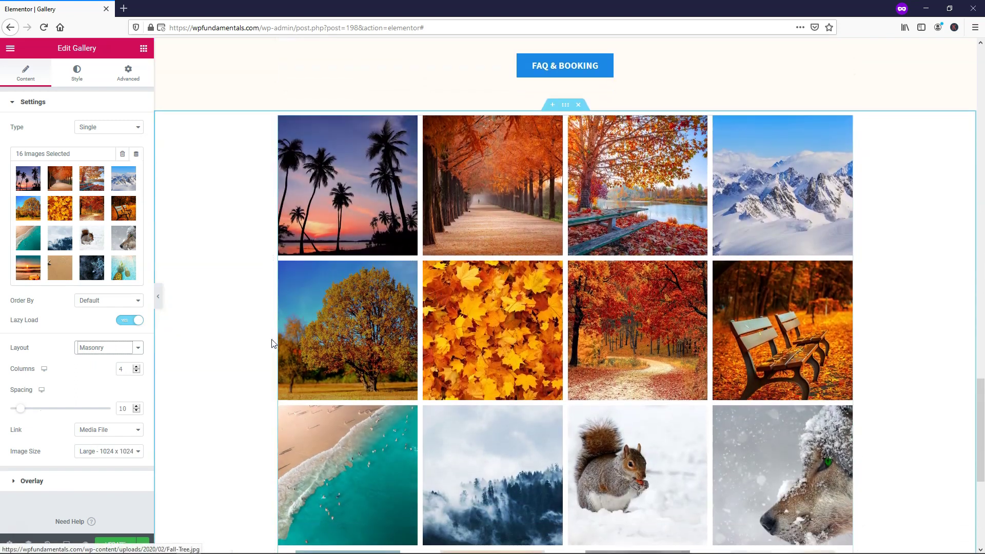
scroll(272, 343, "down", 1)
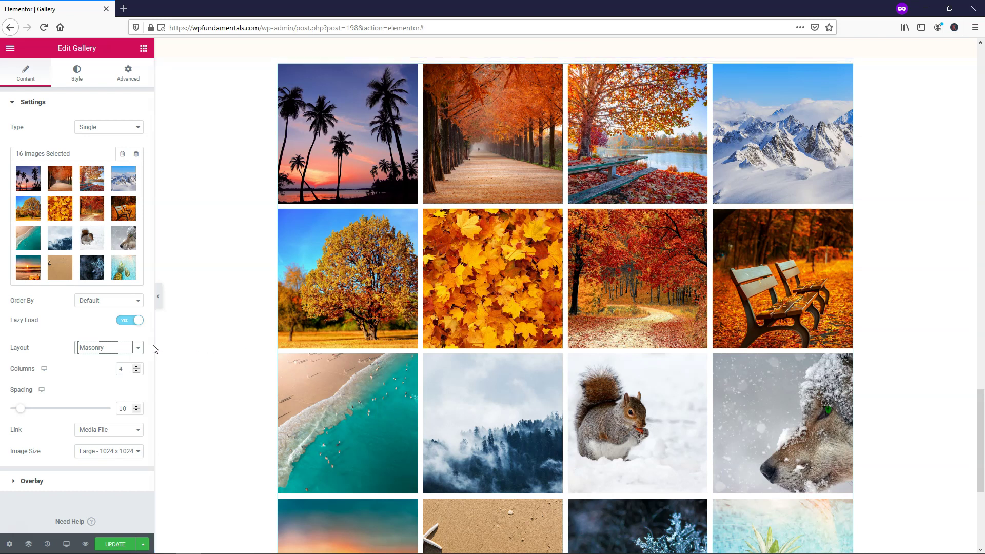
left_click(131, 347)
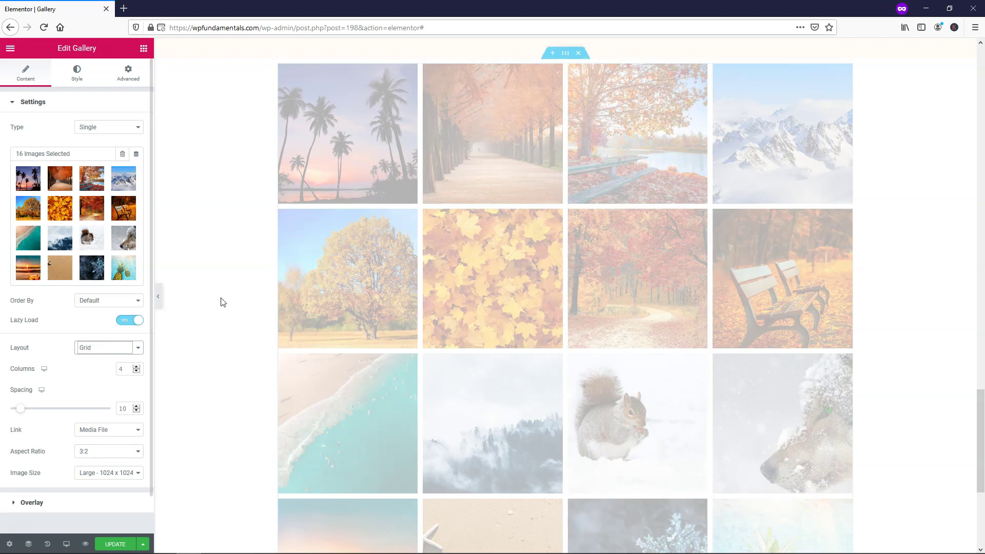
scroll(230, 225, "down", 5)
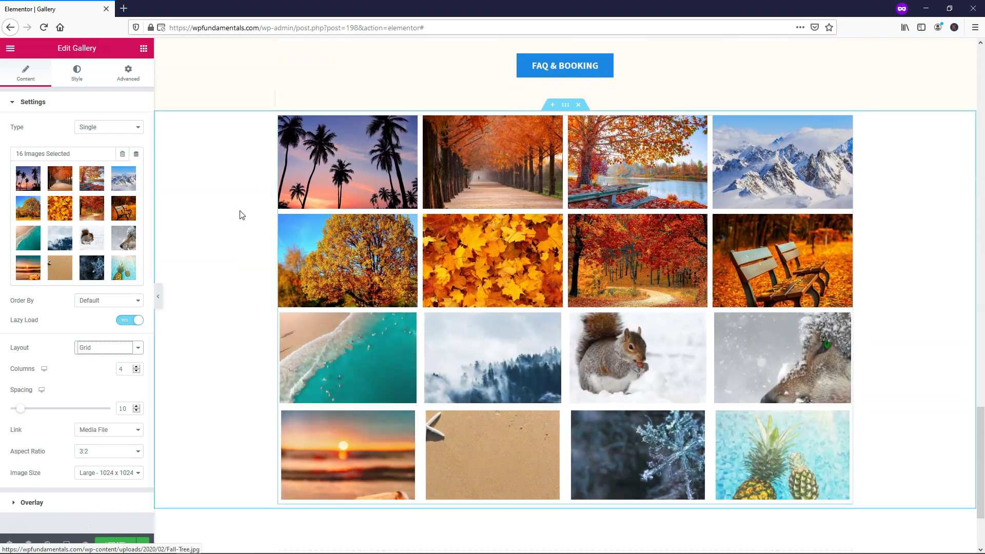
scroll(242, 215, "down", 1)
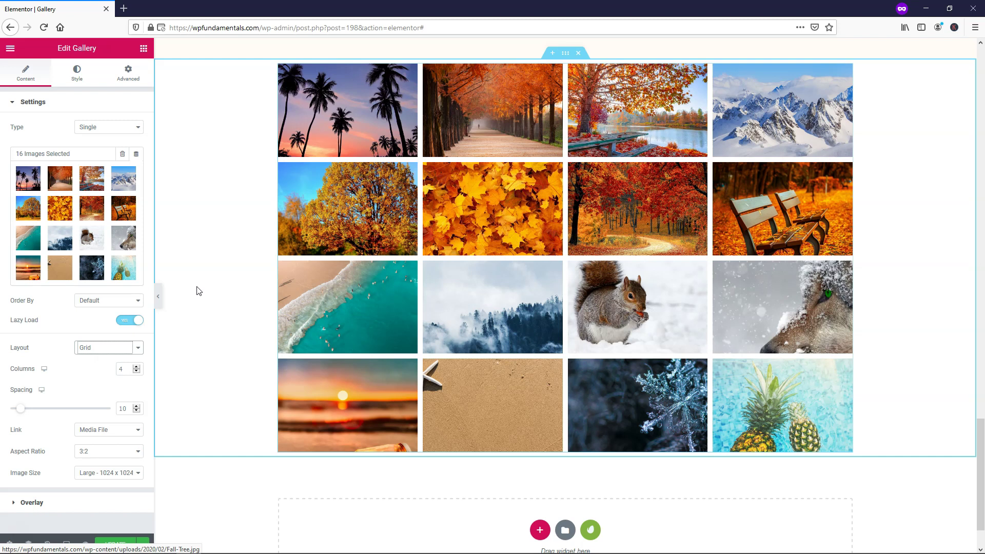
Preview wider gaps with the Spacing slider, then set the image Spacing to 5.
scroll(196, 289, "down", 2)
scroll(46, 373, "down", 1)
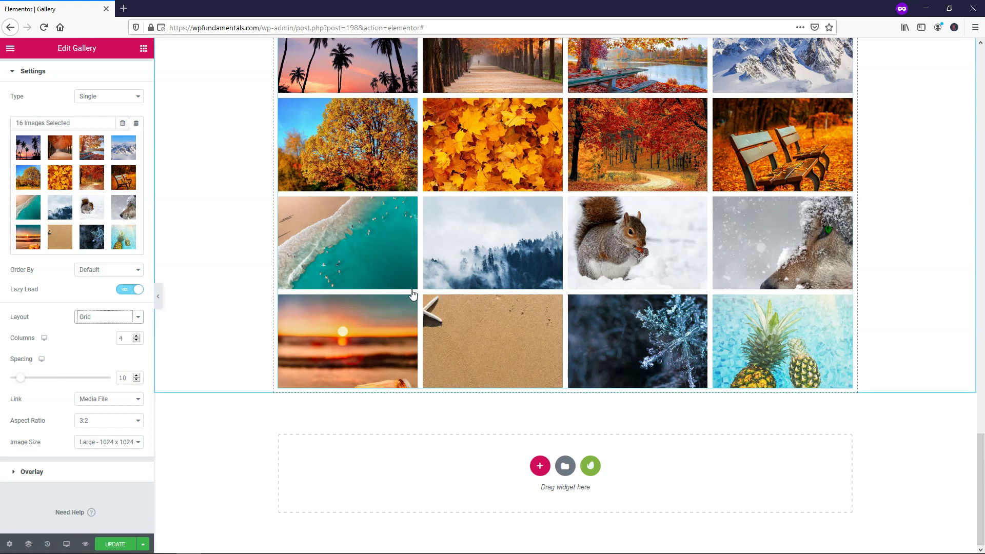
left_click_drag(17, 378, 65, 378)
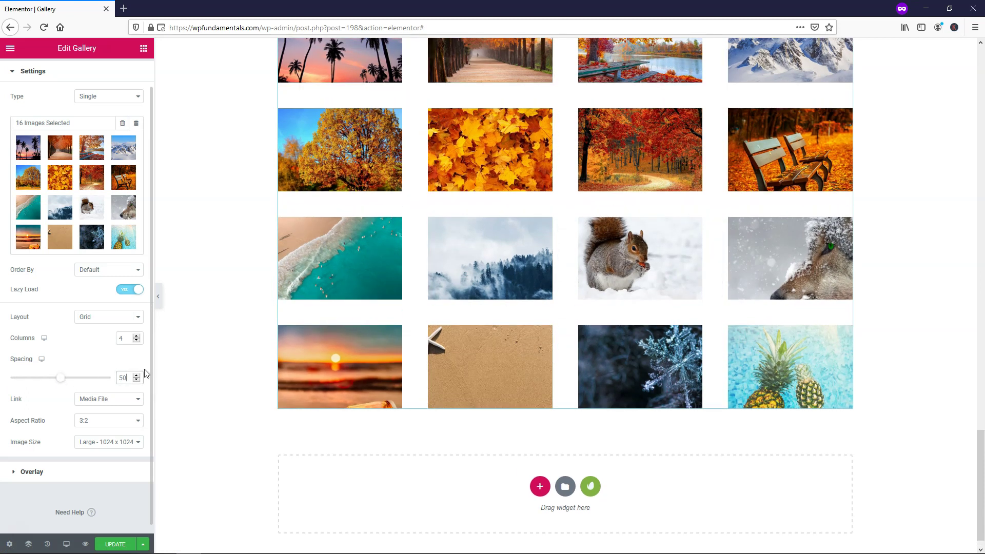
key("BackSpace")
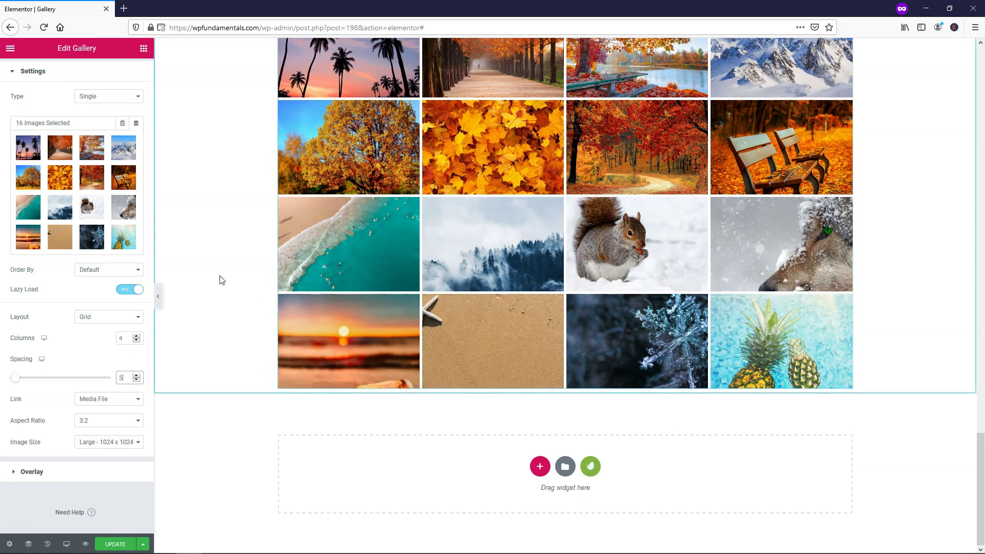
left_click(119, 402)
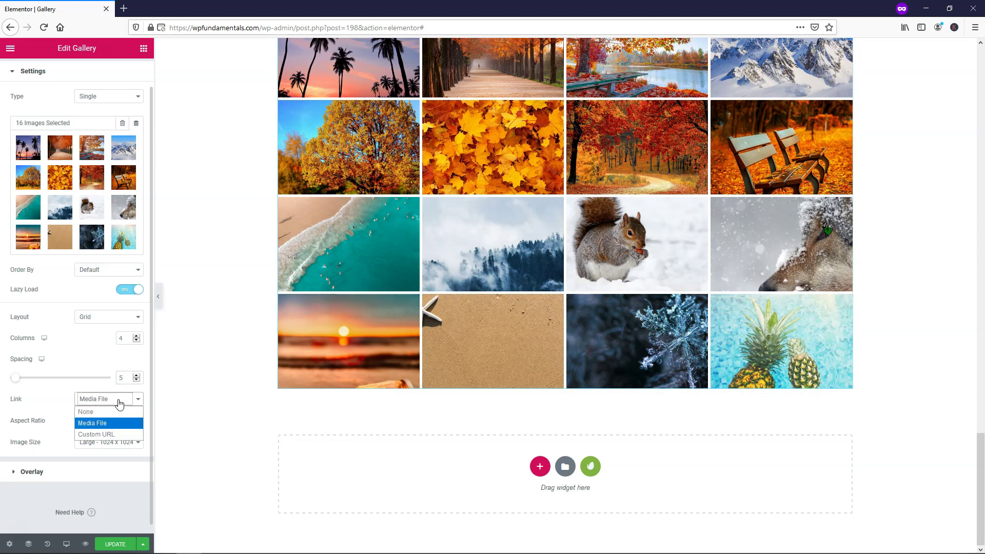
left_click(100, 414)
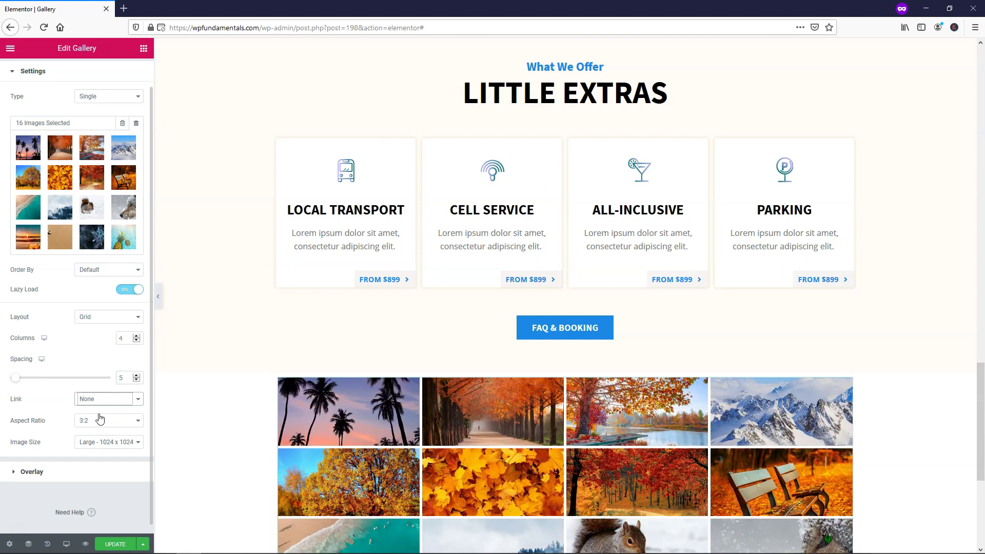
scroll(291, 283, "down", 4)
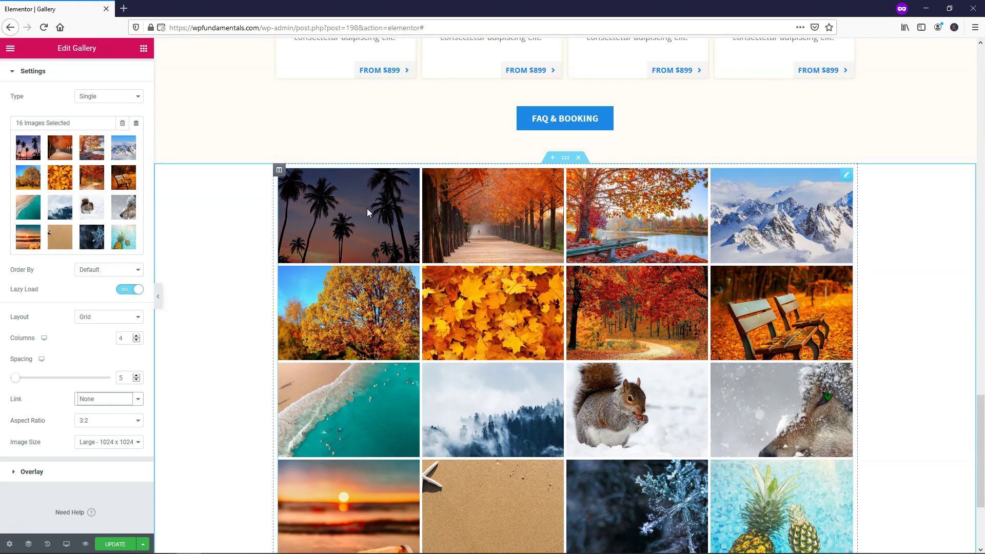
left_click(132, 401)
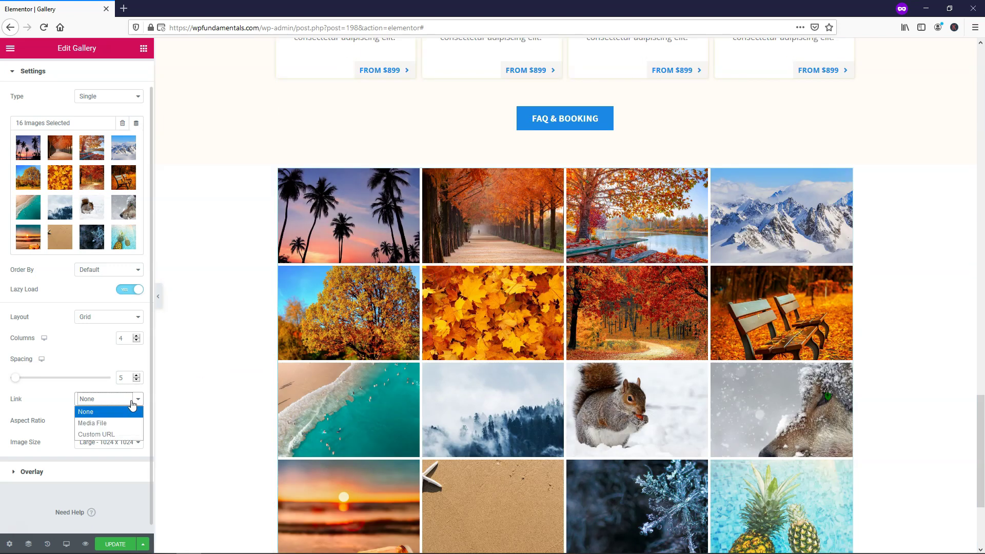
left_click(124, 423)
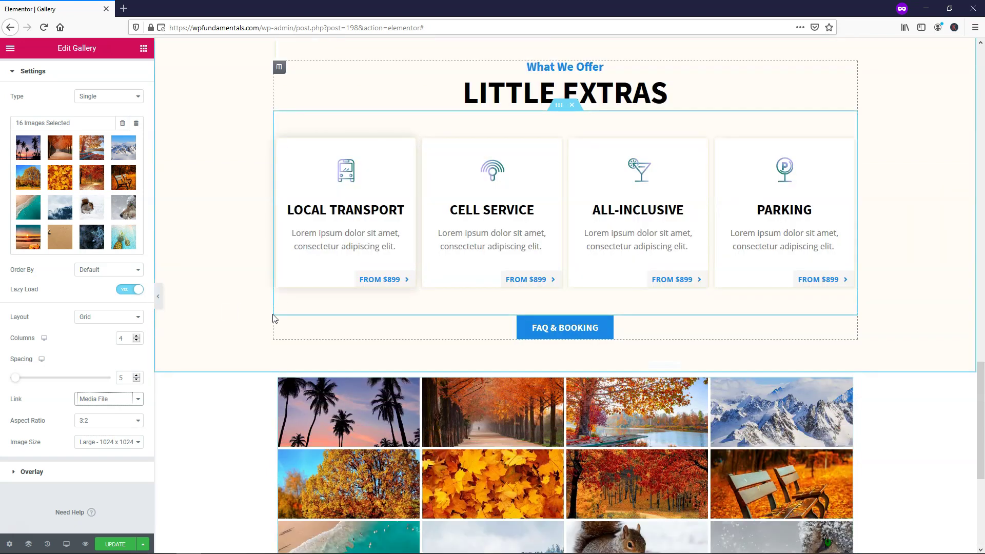
scroll(222, 389, "down", 1)
scroll(222, 390, "down", 2)
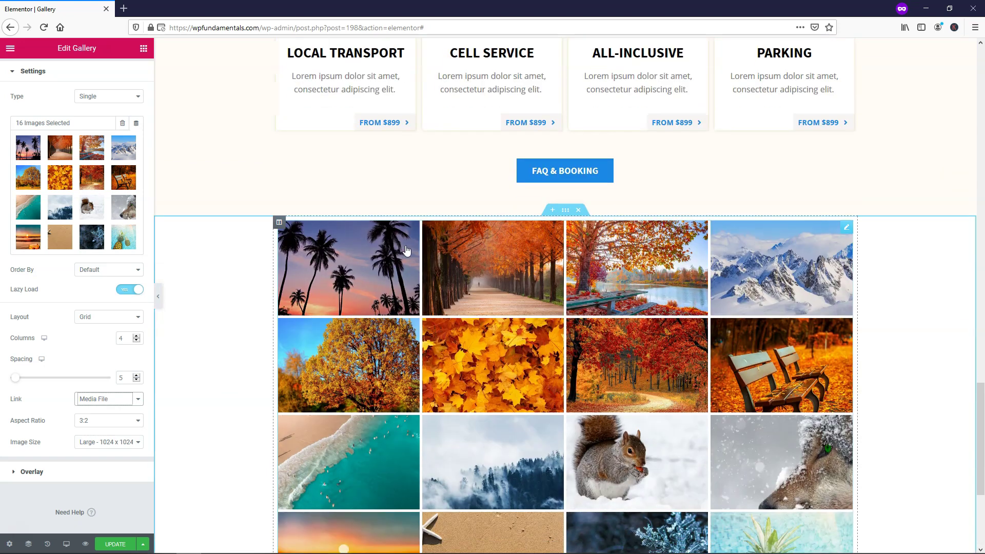
left_click(359, 266)
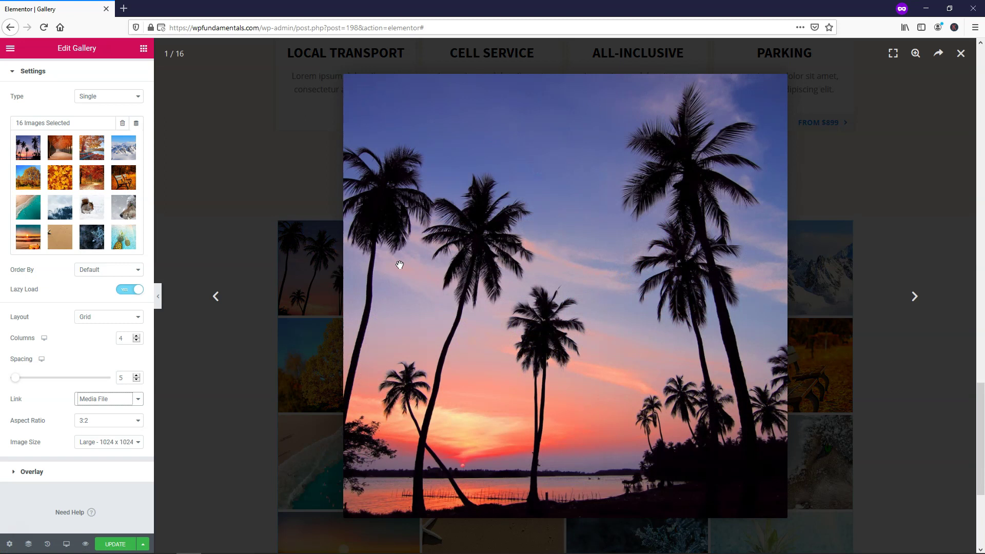
left_click(914, 297)
left_click(914, 298)
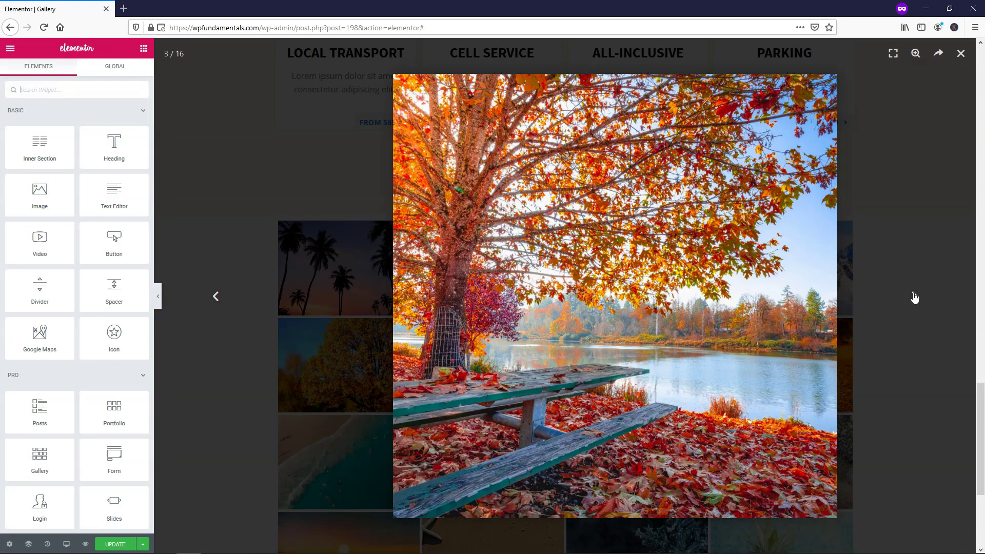
left_click(215, 302)
left_click(961, 53)
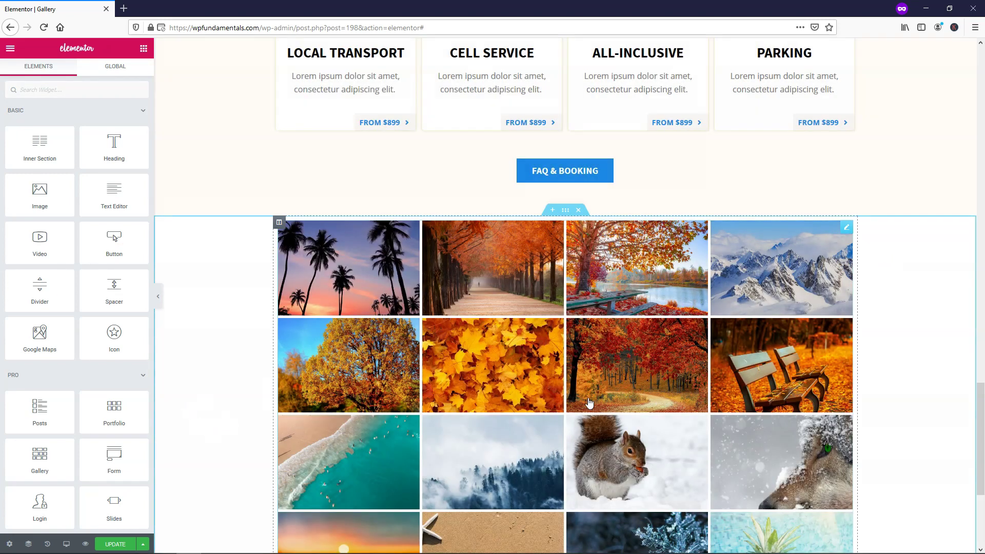
Reopen the gallery via Edit Gallery and keep its Link set to Media File.
right_click(845, 232)
left_click(872, 237)
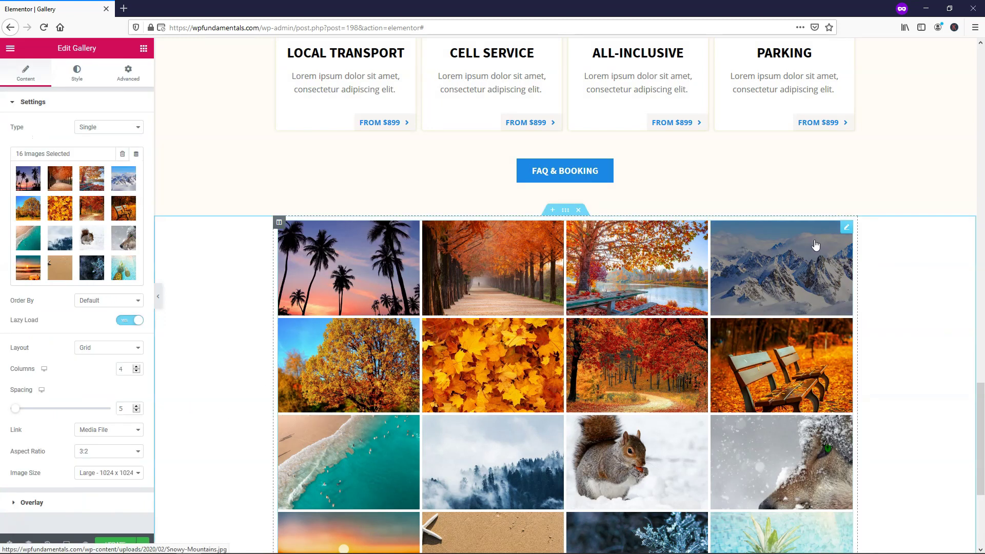
scroll(72, 399, "down", 1)
scroll(73, 399, "down", 1)
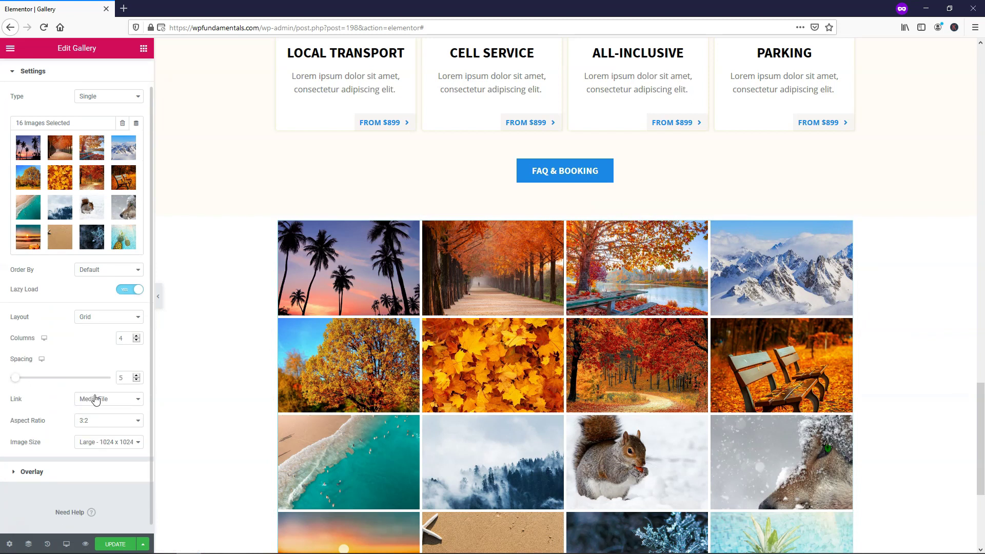
left_click(94, 399)
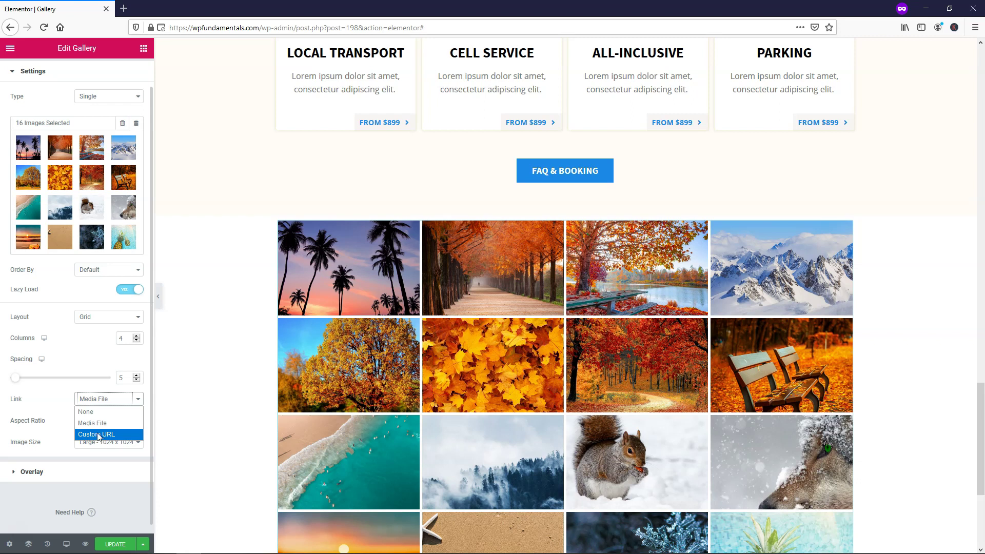
left_click(84, 423)
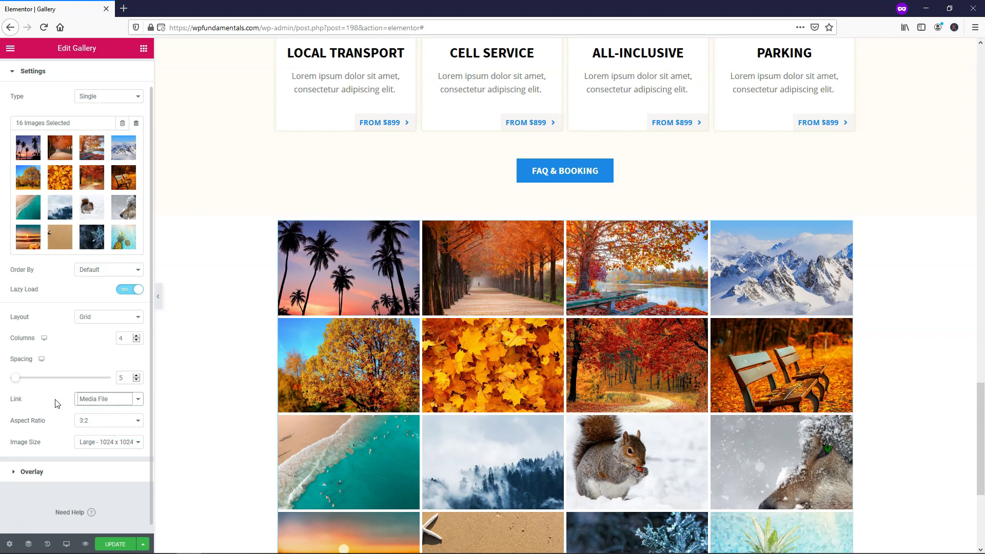
scroll(56, 408, "down", 1)
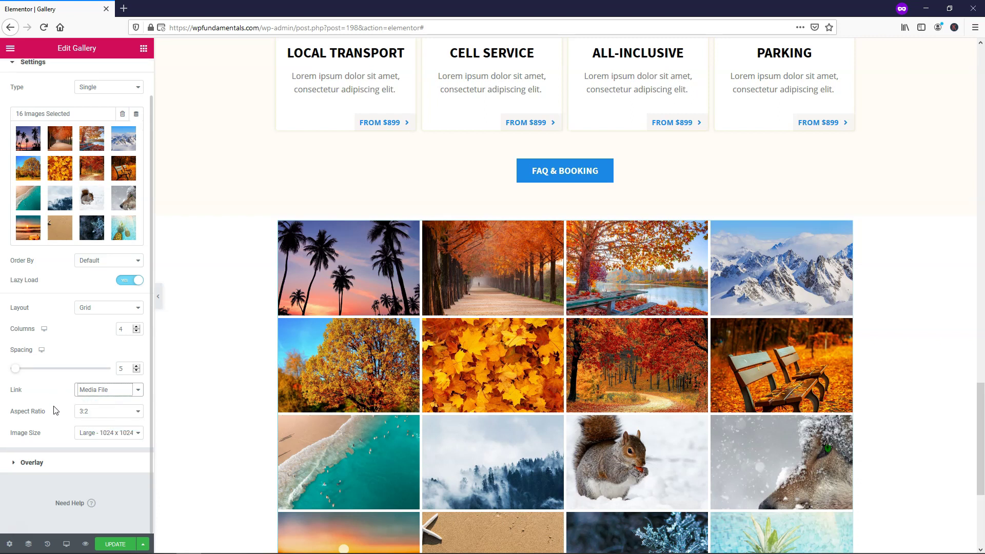
Switch the Overlay Background off and back on, leaving Title and Description at None.
left_click(31, 464)
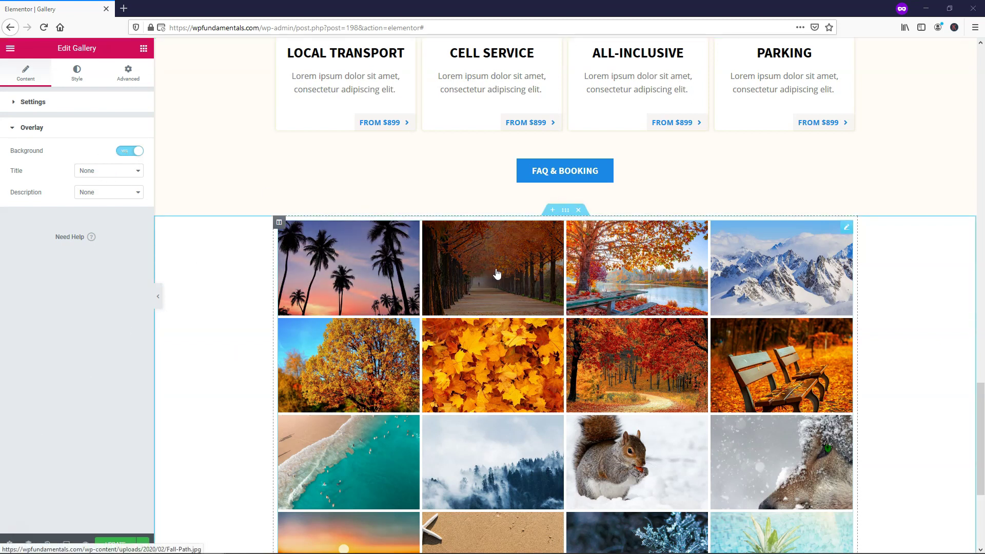
left_click(123, 152)
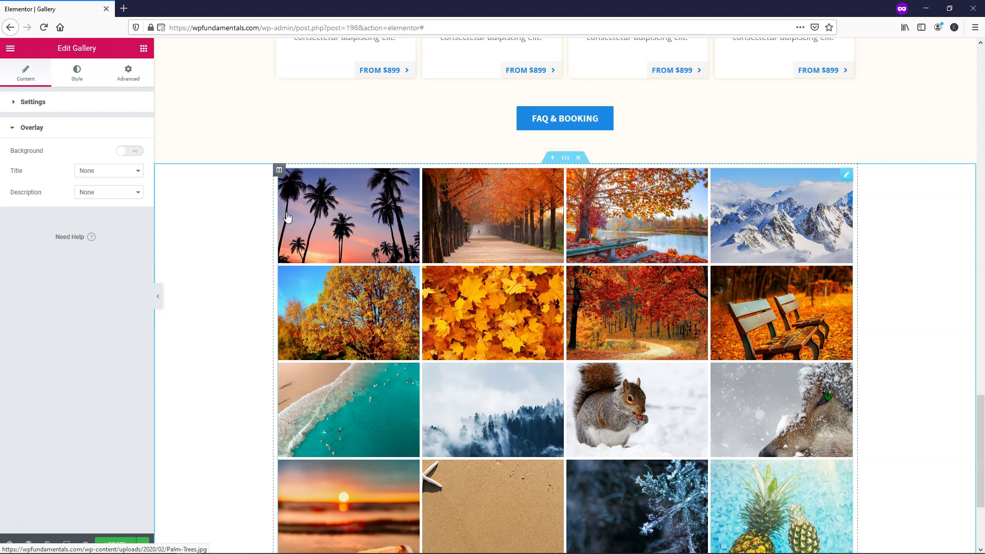
left_click(135, 150)
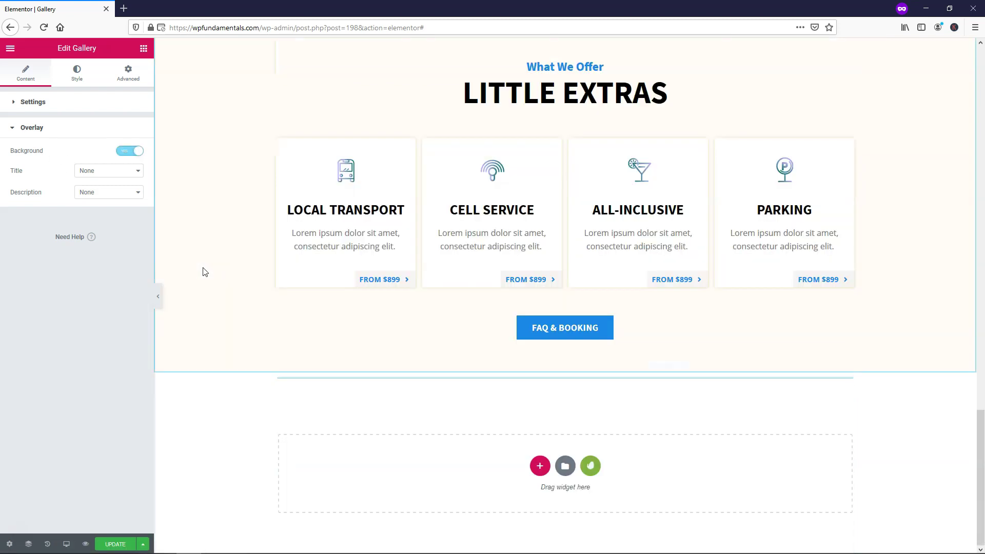
scroll(226, 297, "down", 4)
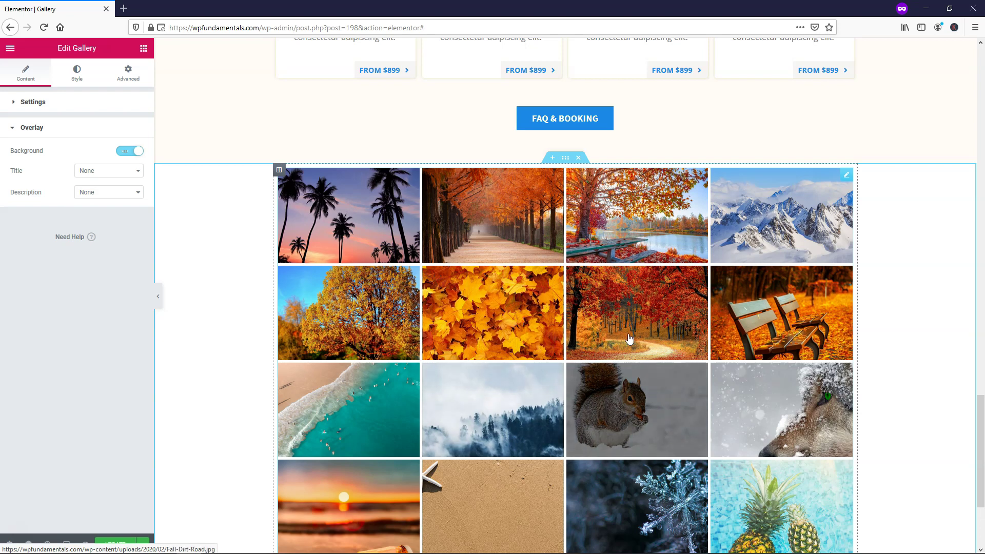
scroll(708, 431, "down", 3)
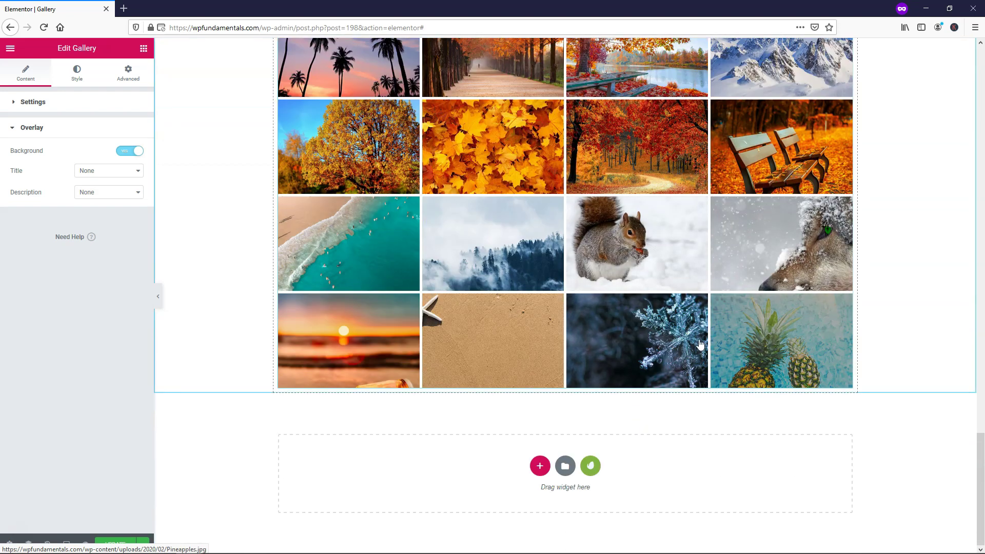
scroll(307, 322, "up", 4)
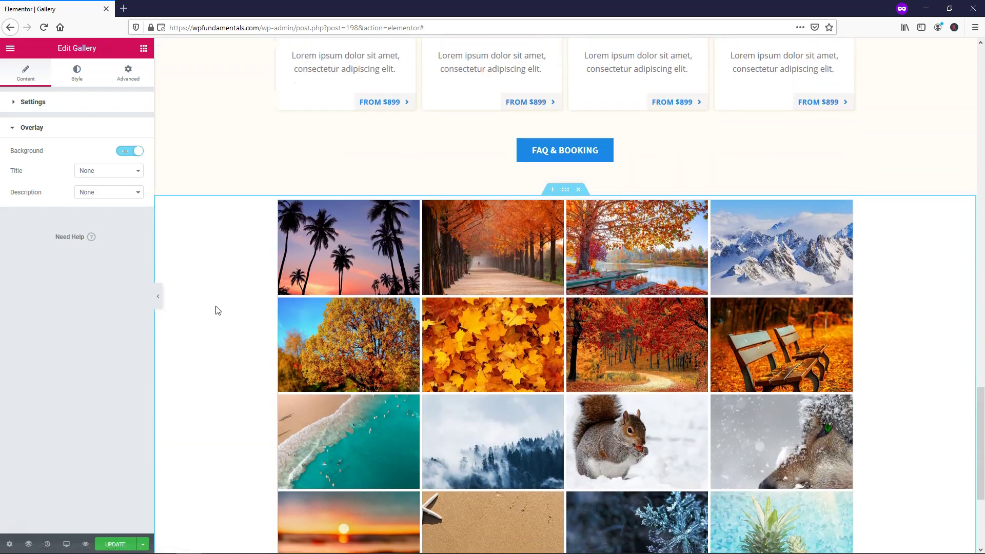
Try the overlay Title set to Title with Description None, then revert Title to None.
scroll(216, 308, "down", 2)
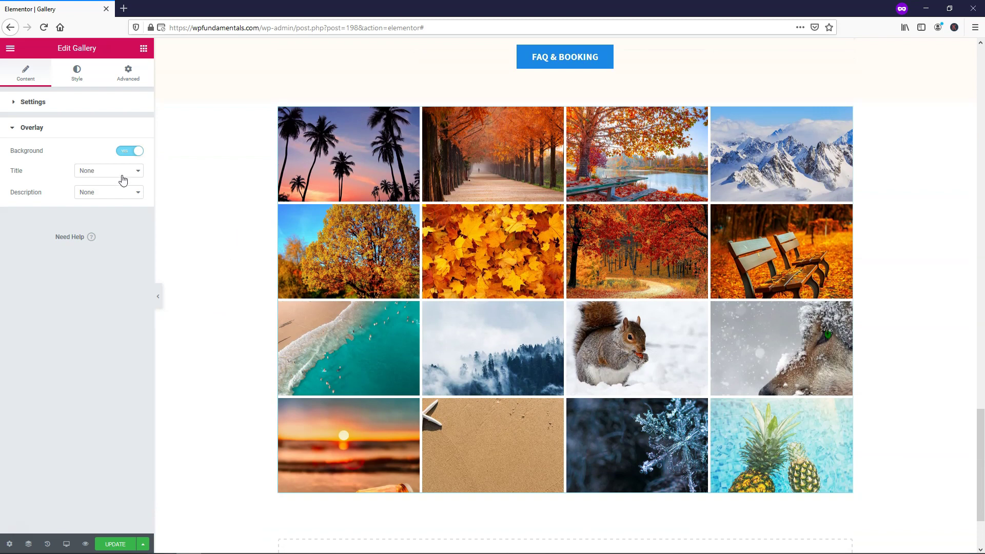
left_click(120, 176)
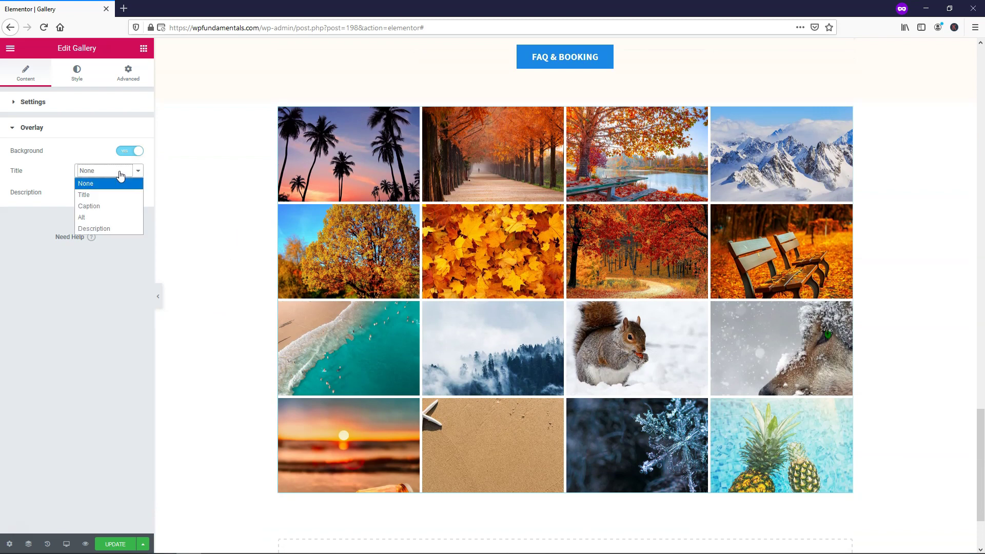
left_click(120, 194)
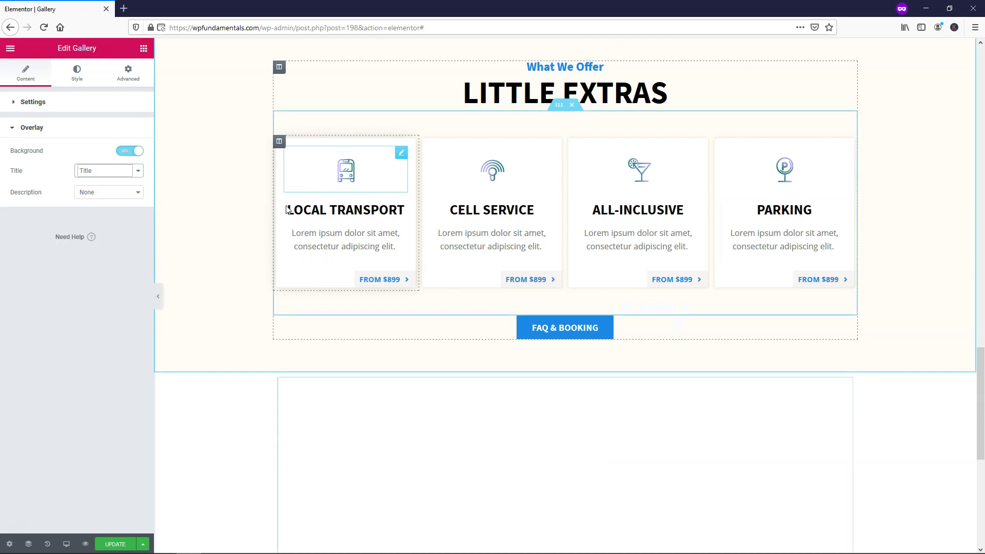
scroll(244, 253, "down", 4)
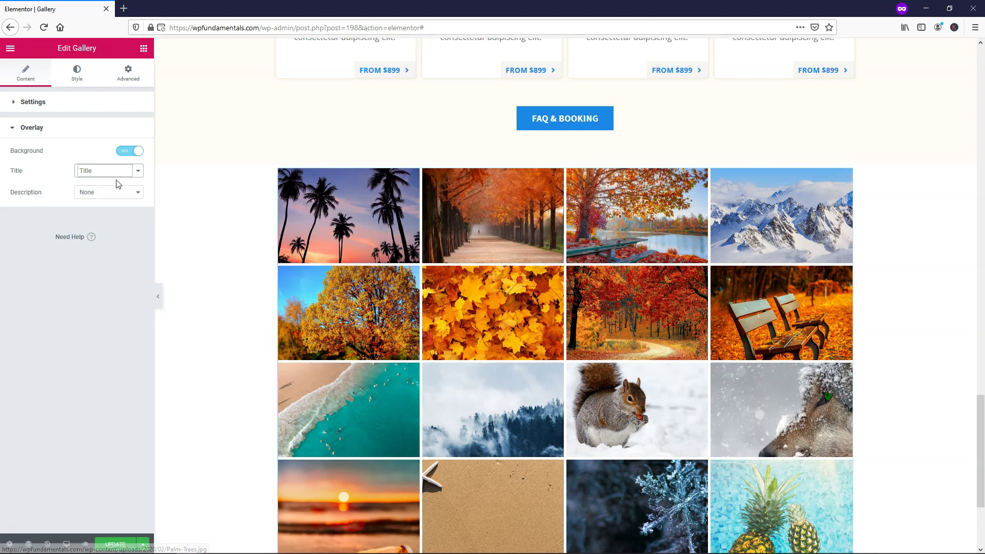
left_click(117, 193)
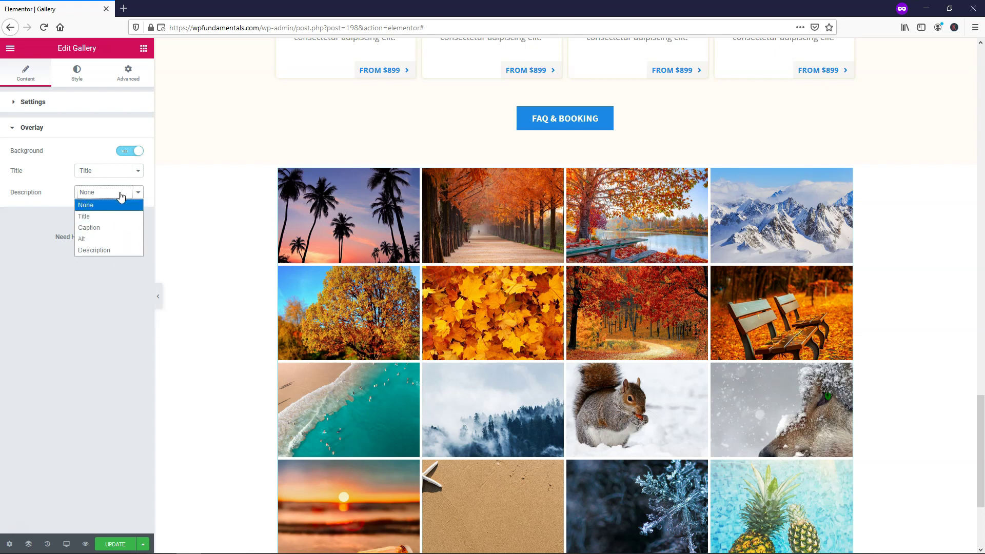
left_click(118, 193)
left_click(121, 171)
left_click(122, 183)
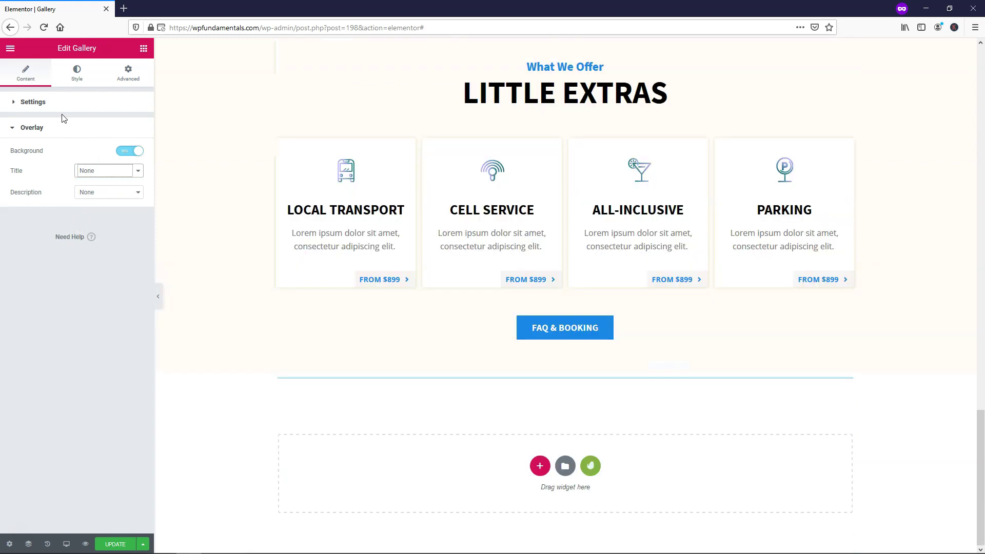
Back in the Overlay settings, keep Description at None and set the overlay Title to Title.
left_click(53, 110)
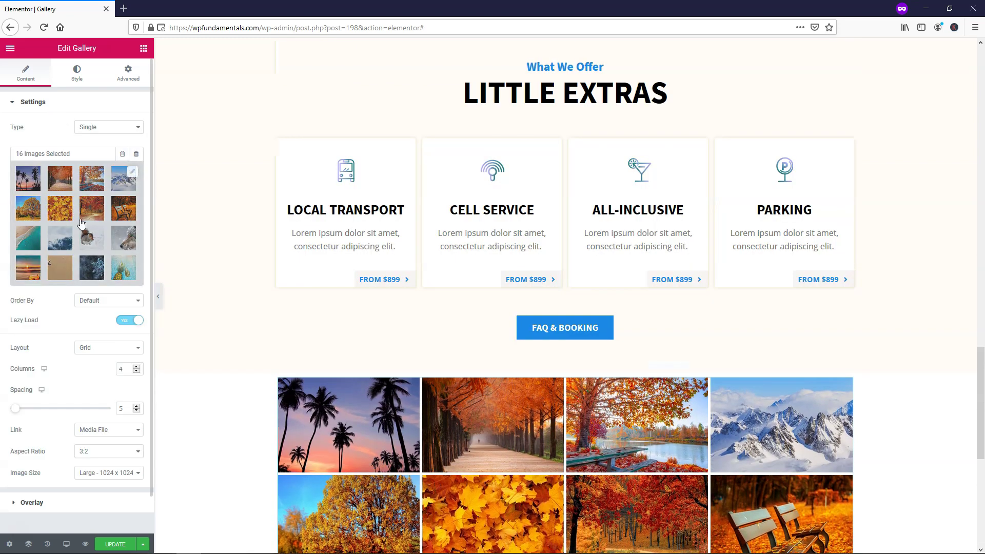
scroll(77, 308, "down", 1)
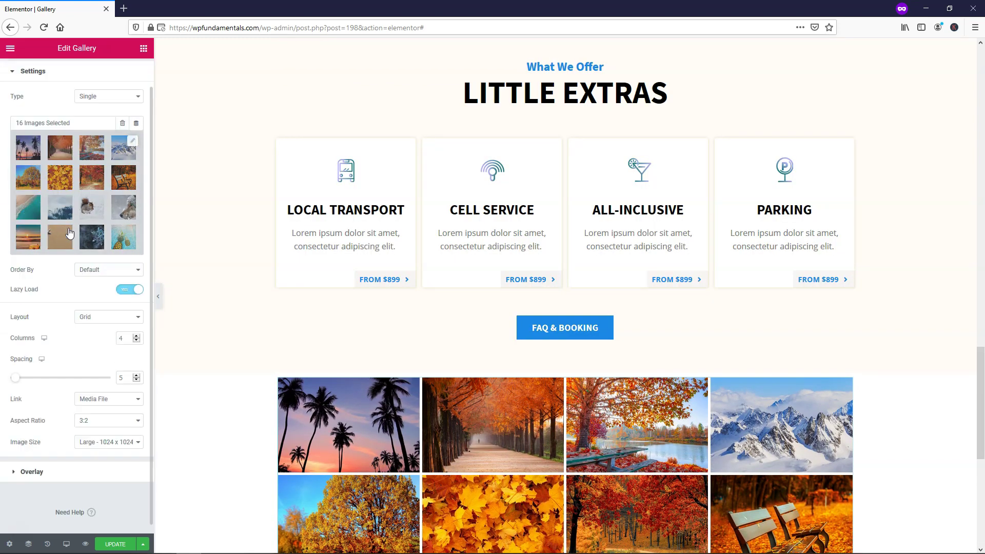
left_click(69, 465)
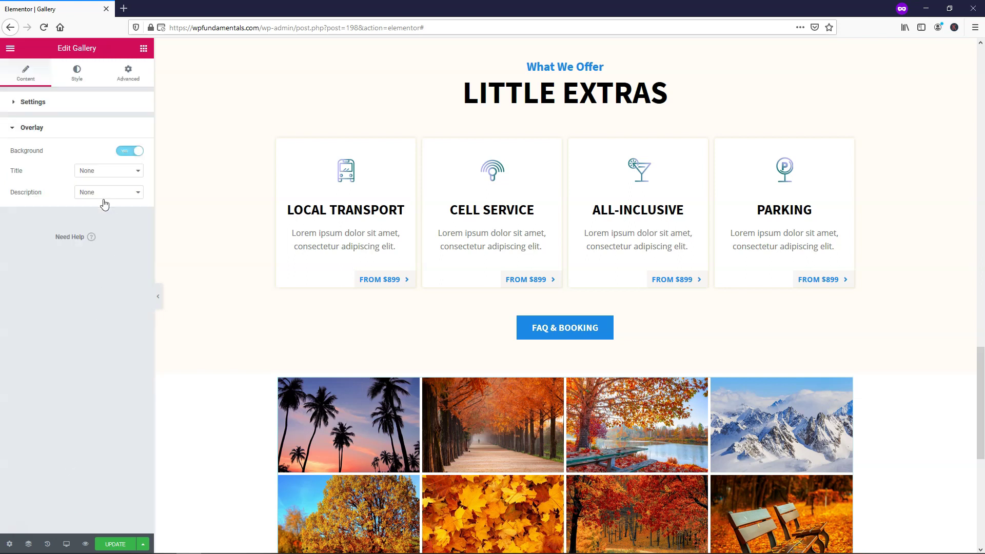
left_click(123, 193)
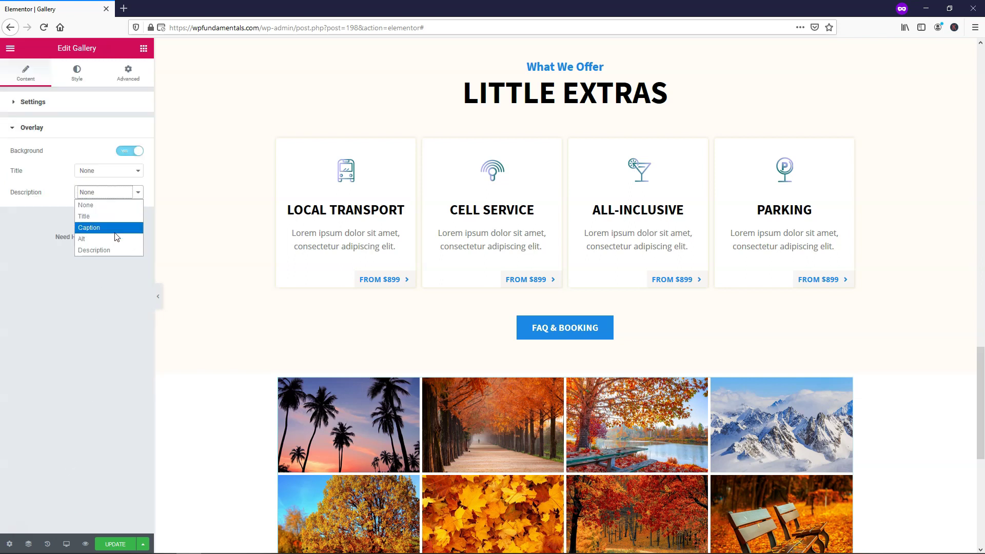
left_click(13, 227)
scroll(344, 400, "down", 3)
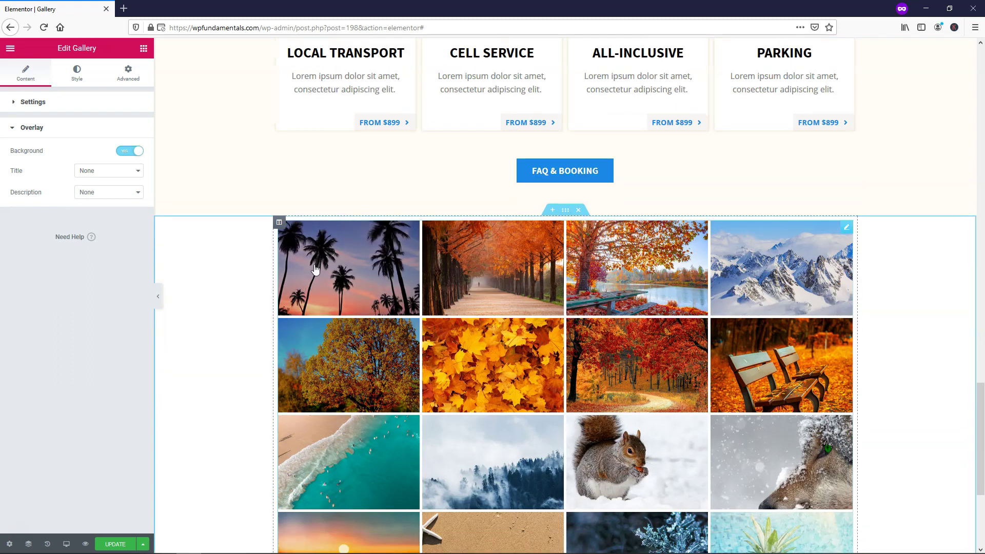
left_click(105, 170)
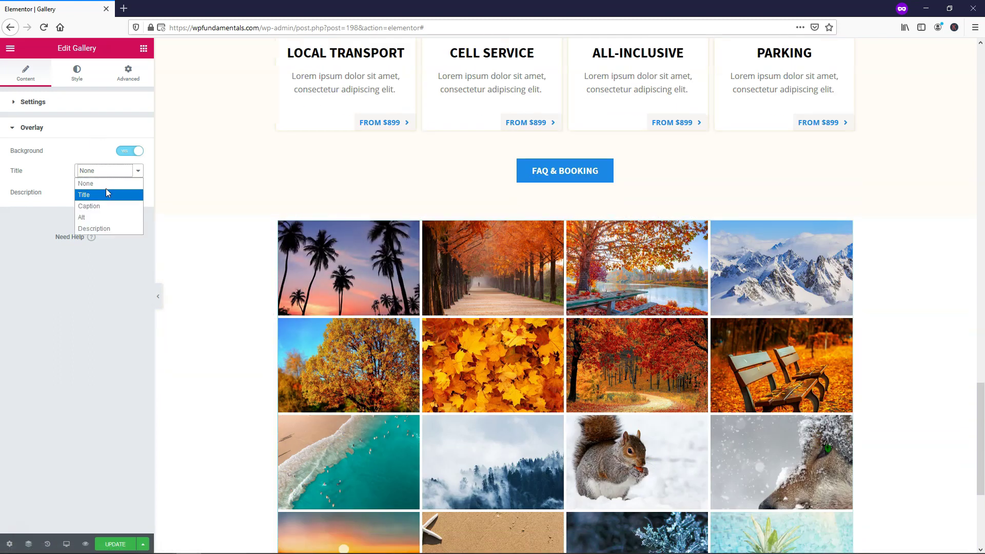
left_click(106, 189)
scroll(228, 326, "down", 5)
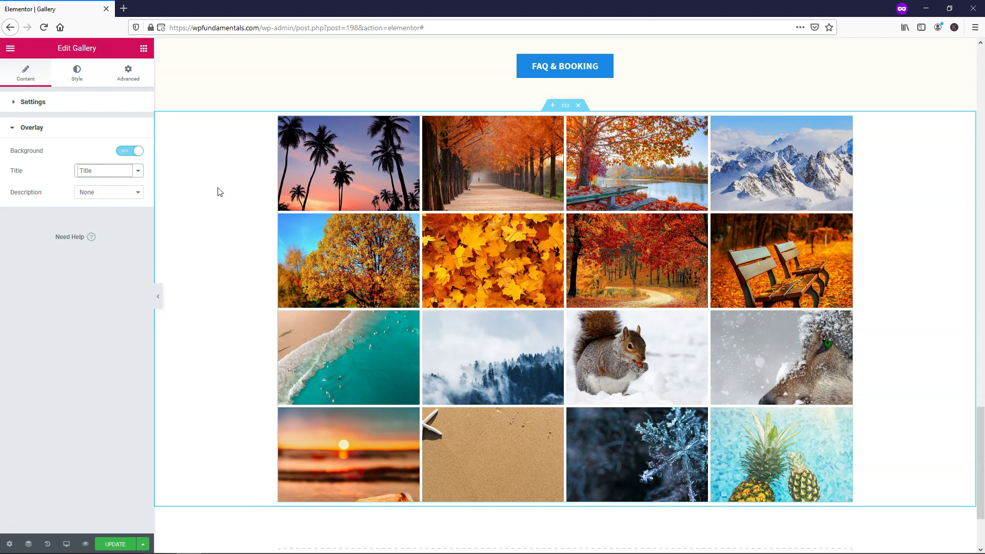
Give the gallery images a 2 px grey #7A7A7A border, with Border Radius back at 0.
left_click(77, 72)
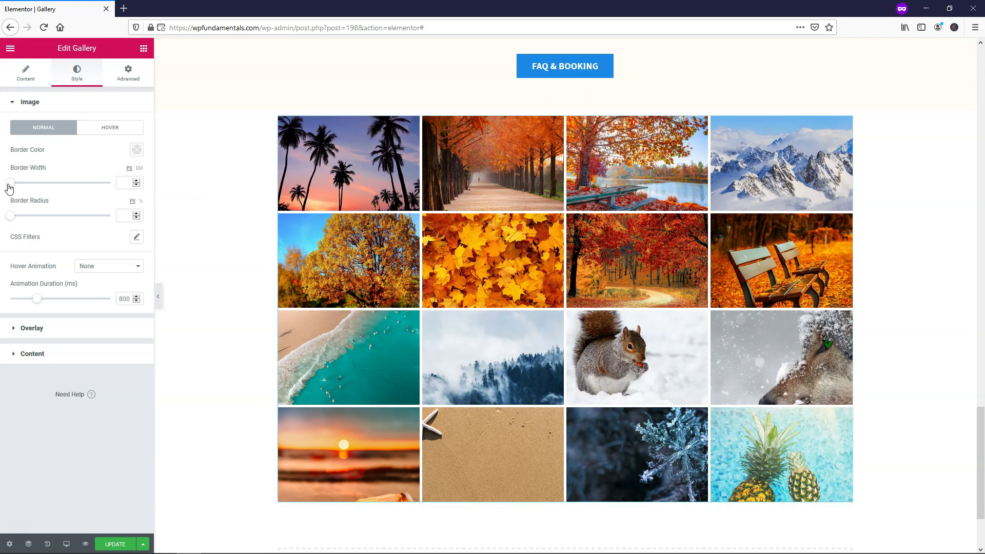
left_click(137, 181)
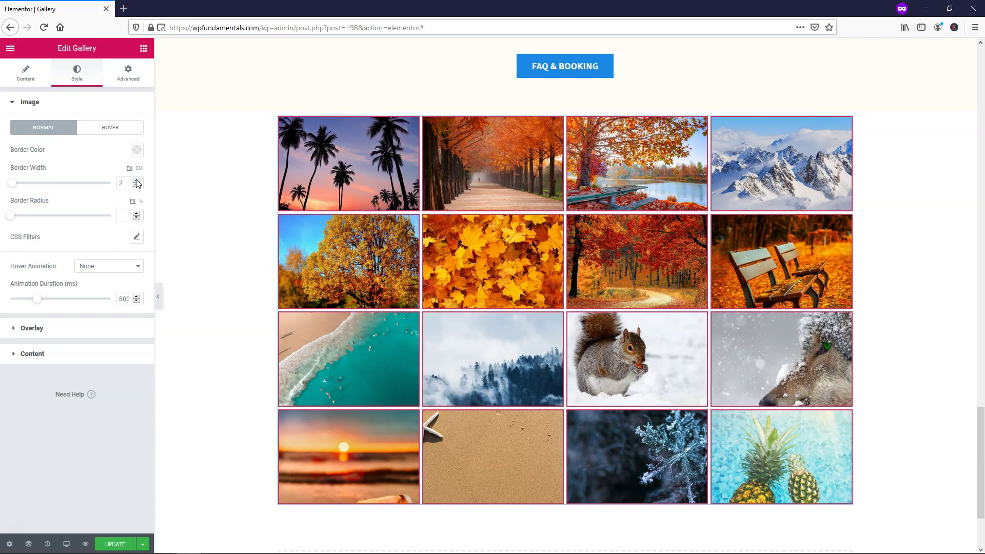
left_click(137, 149)
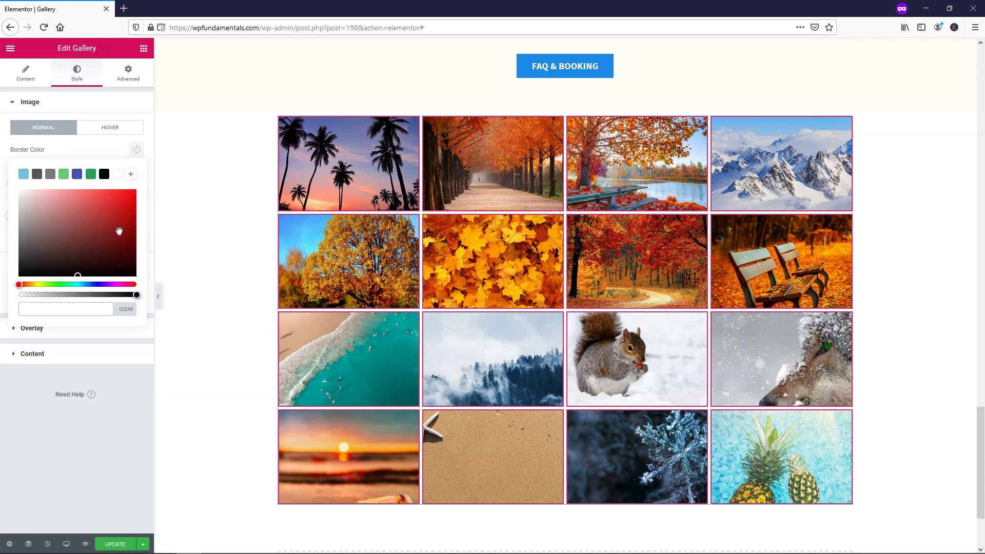
left_click(50, 175)
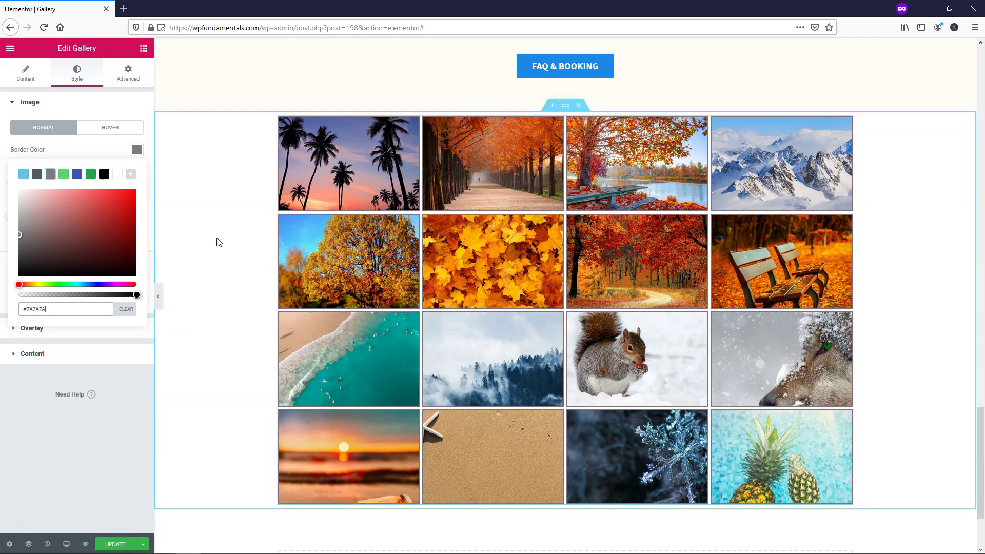
left_click(79, 151)
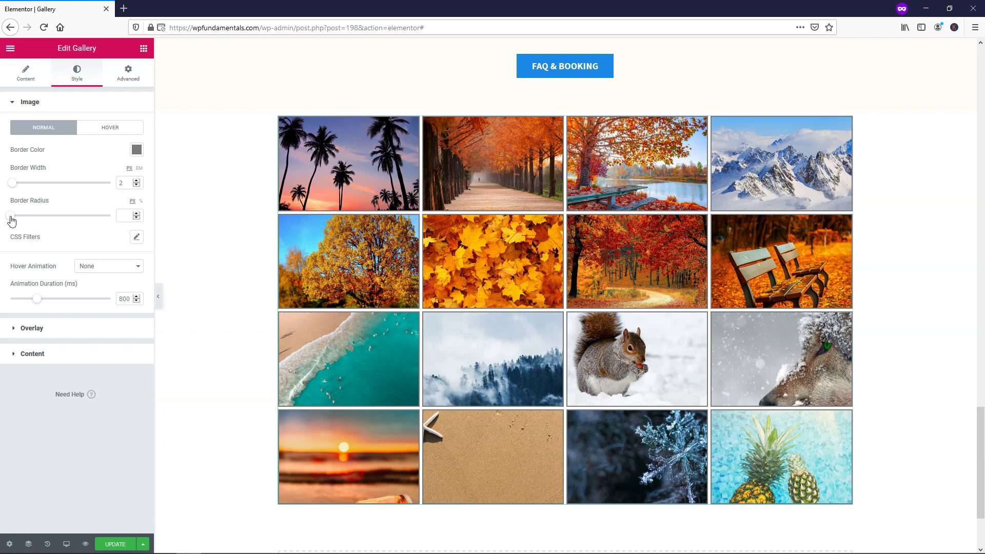
left_click_drag(12, 221, 52, 219)
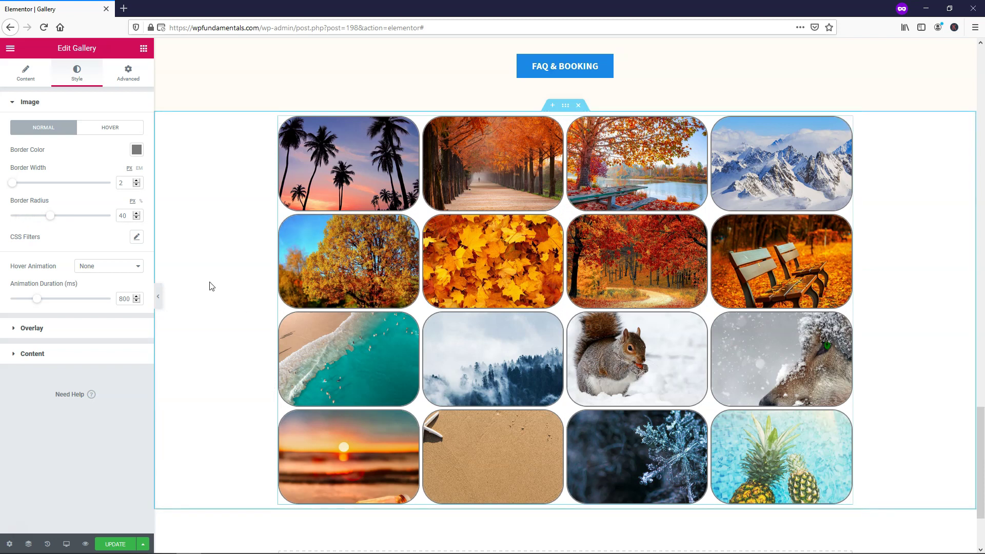
left_click_drag(46, 217, 5, 224)
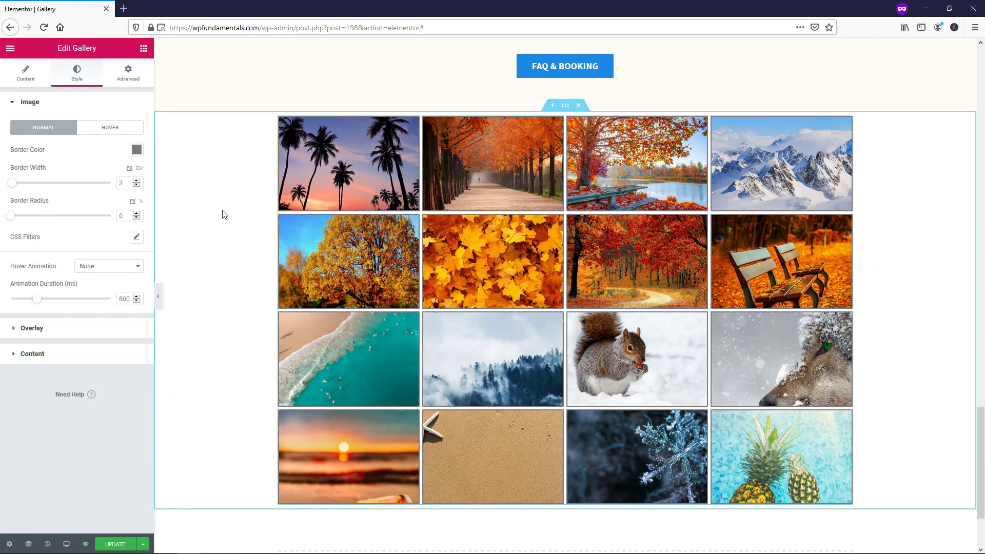
Set the images' CSS filter Saturation to 100 after briefly dragging it to 0.
left_click(137, 239)
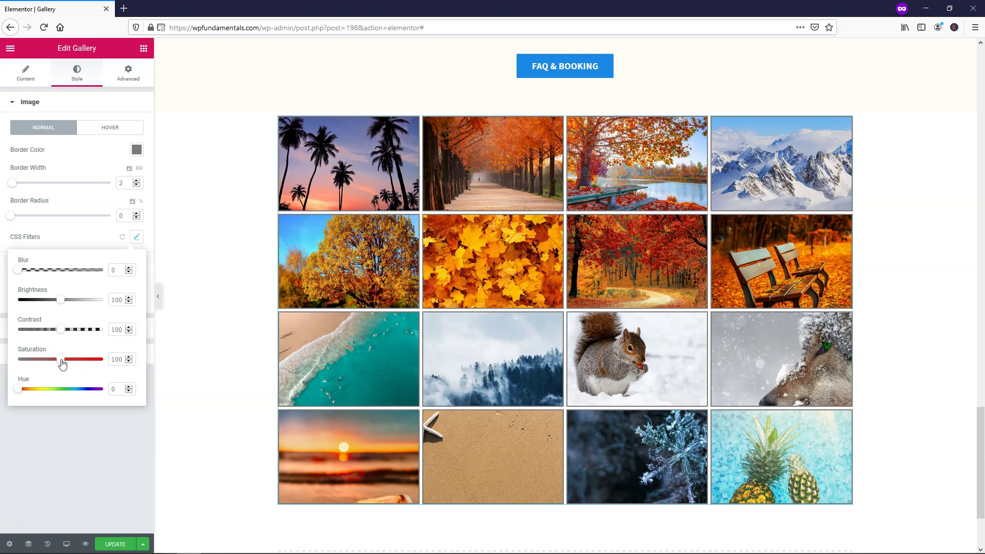
left_click_drag(61, 360, 9, 360)
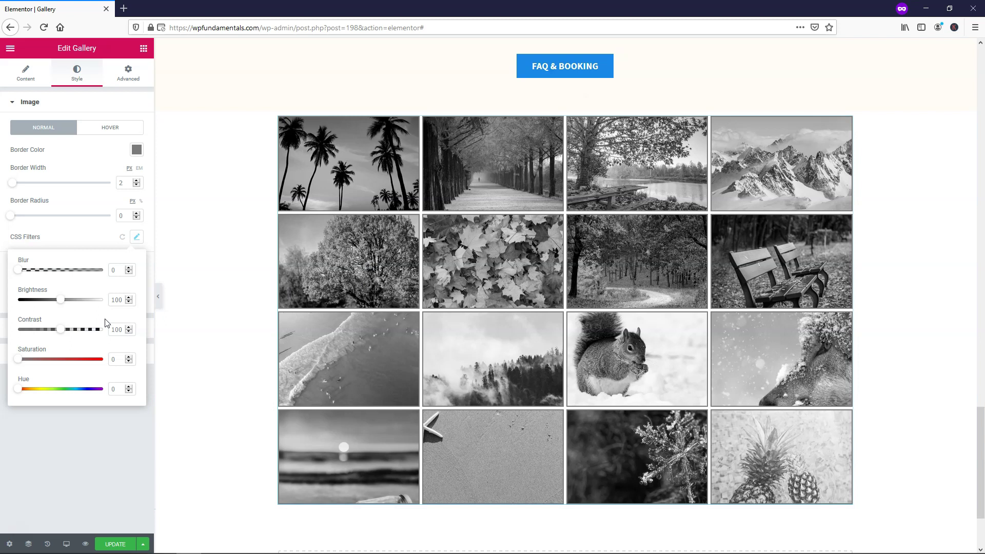
left_click(94, 153)
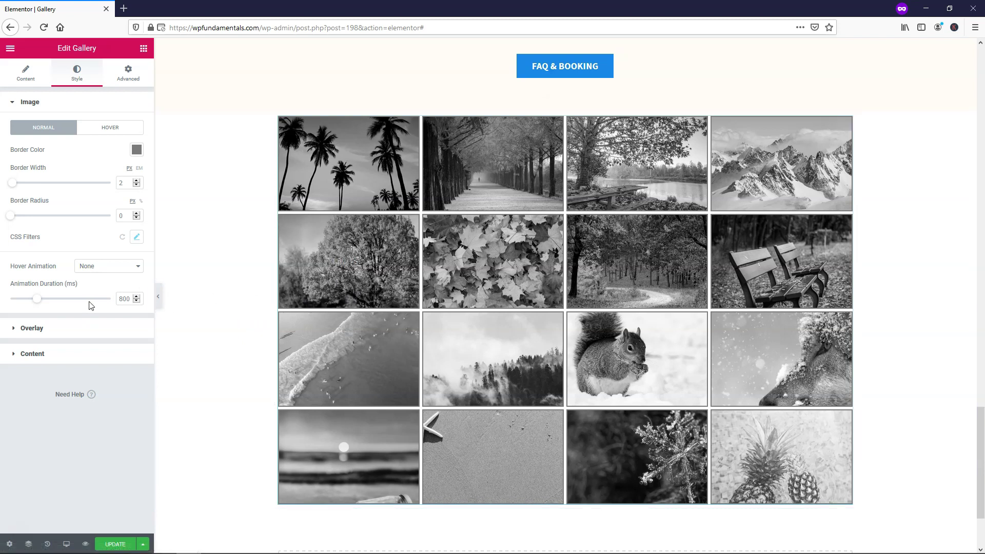
left_click(137, 237)
left_click(116, 354)
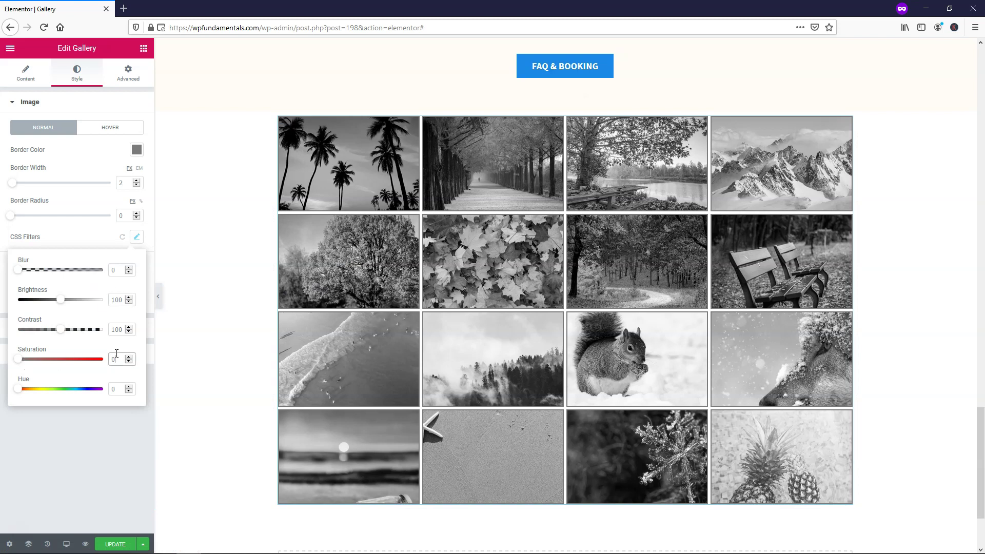
type("100")
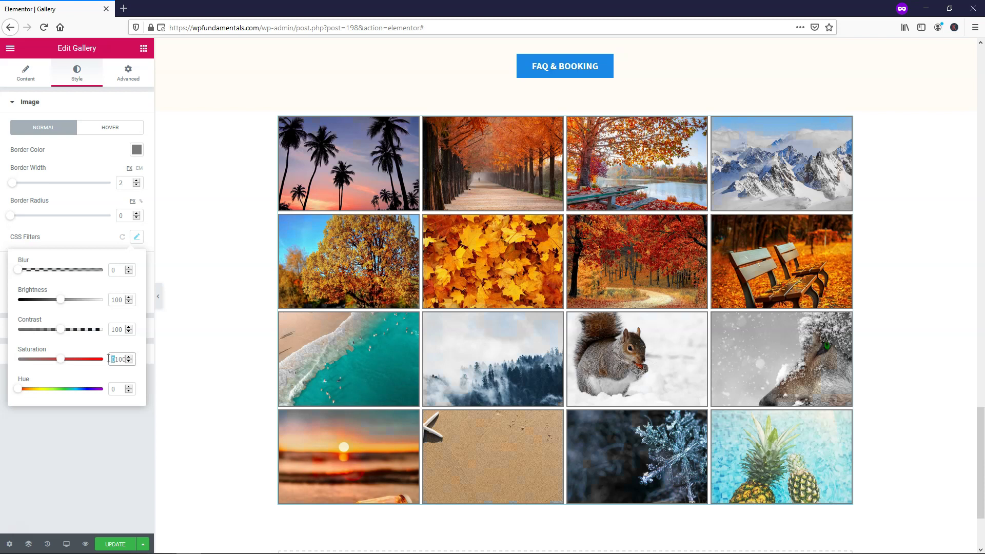
key("BackSpace")
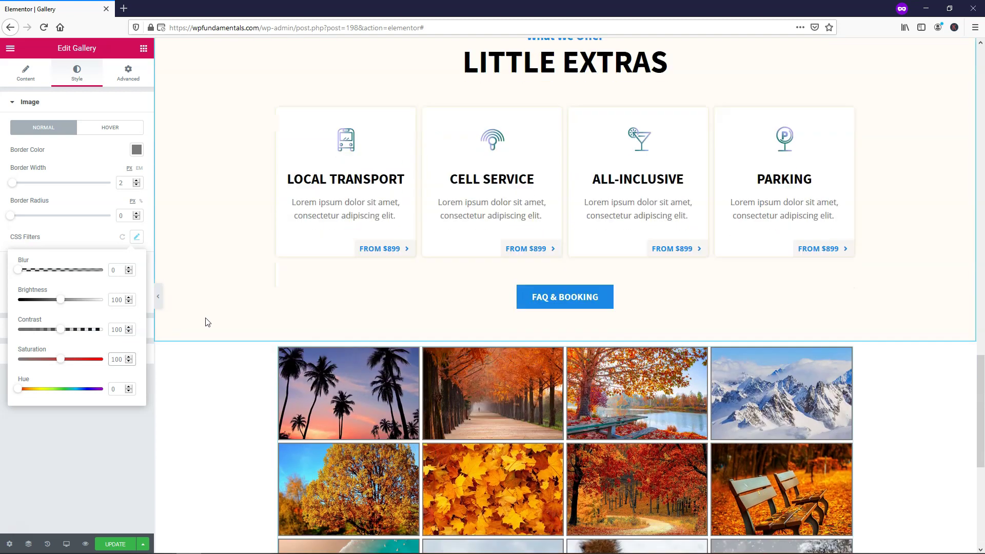
Set the images' Hover Animation to None after trying Move Up.
scroll(208, 322, "down", 5)
left_click(72, 151)
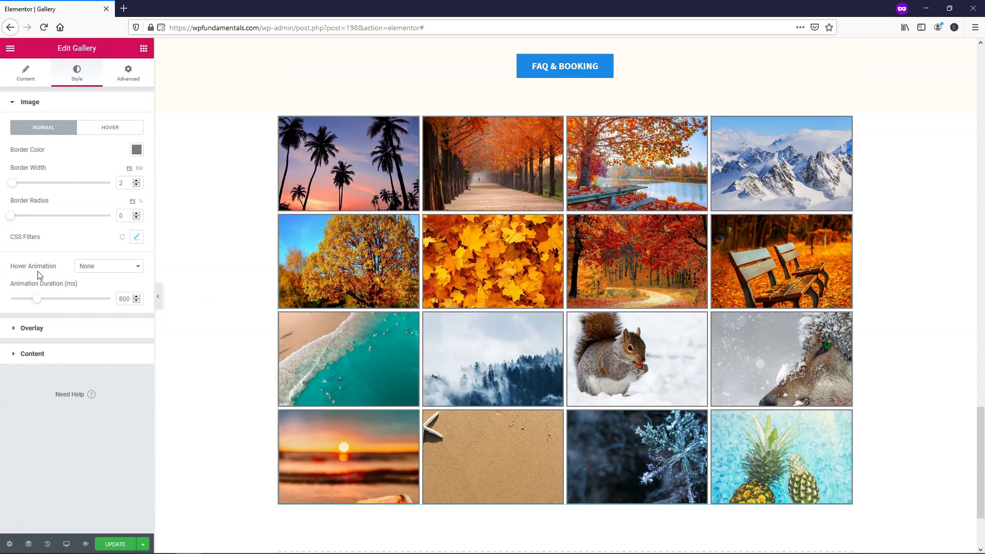
left_click(114, 266)
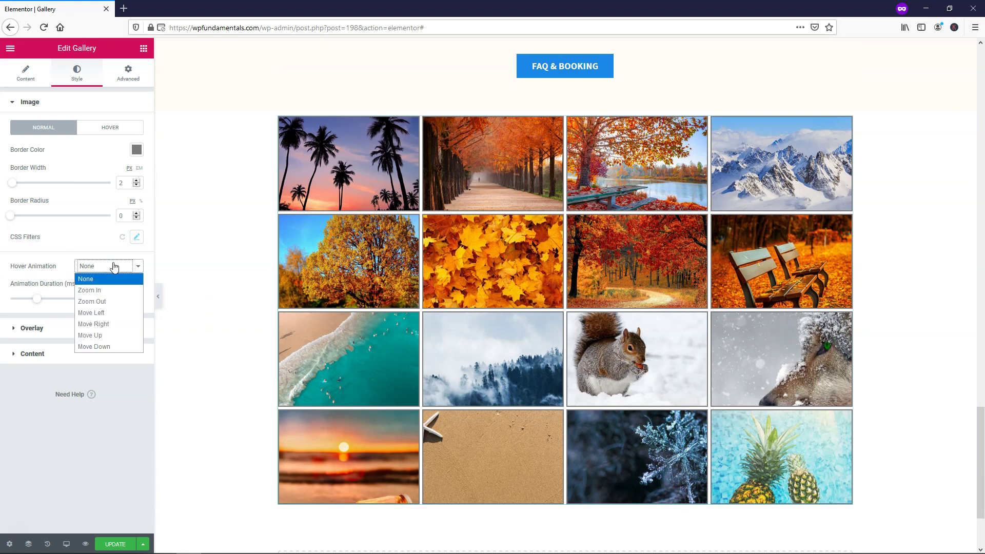
left_click(107, 339)
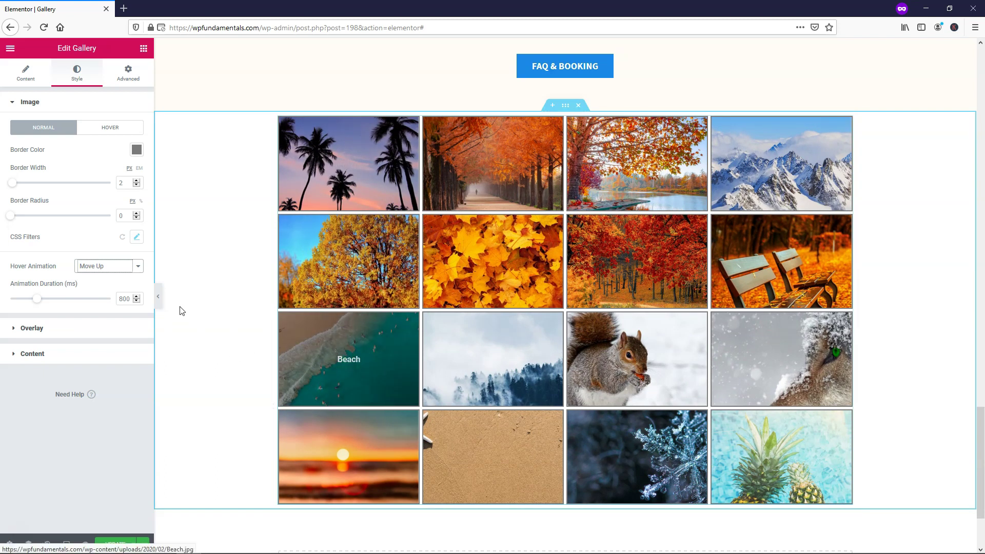
left_click(107, 266)
left_click(107, 282)
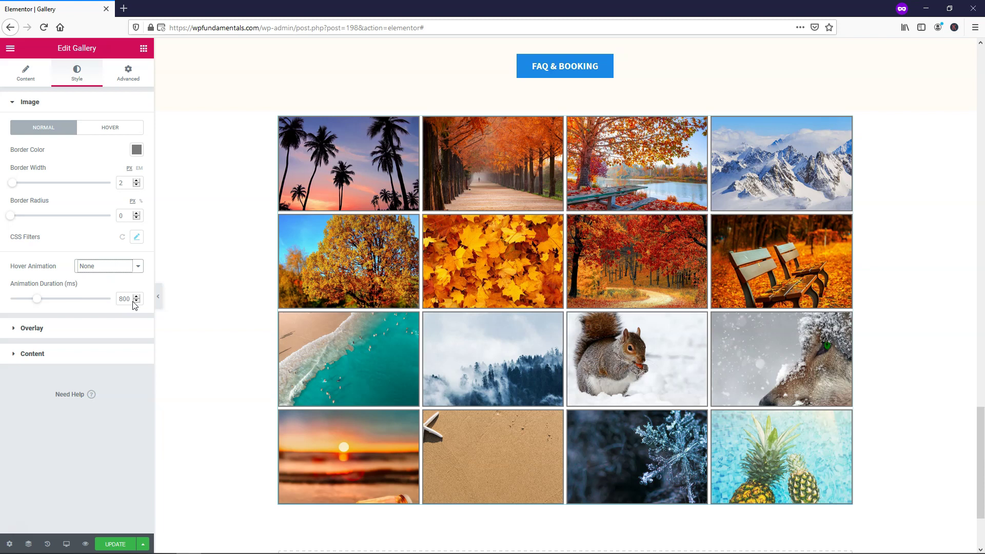
In the images' Hover state, set Border Radius to 20 and CSS filter Saturation to 120.
left_click(101, 131)
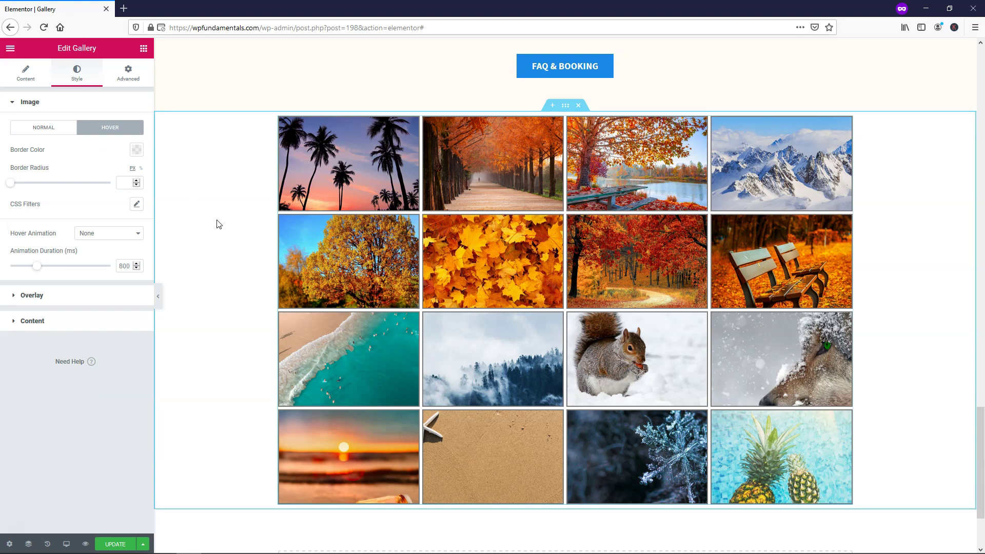
left_click(125, 185)
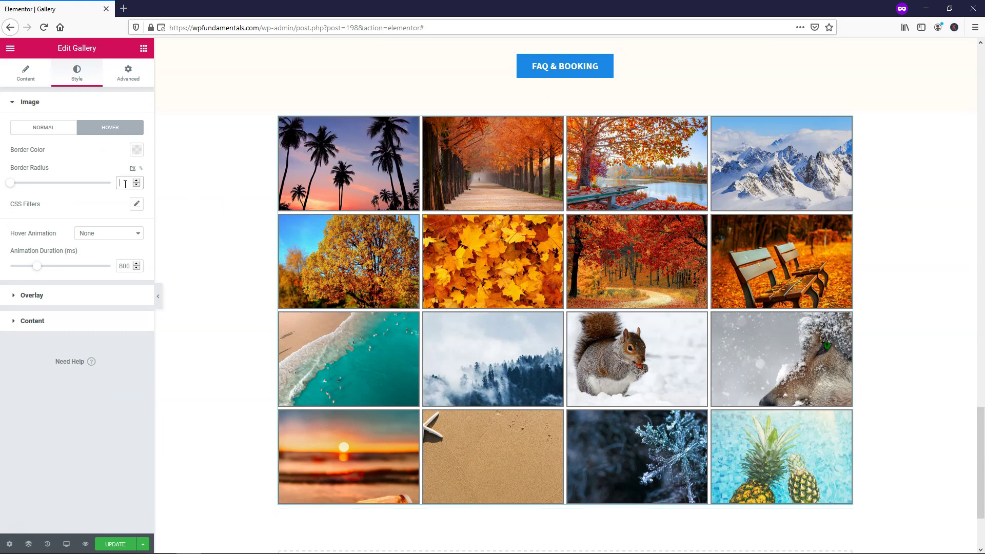
type("20")
left_click(137, 204)
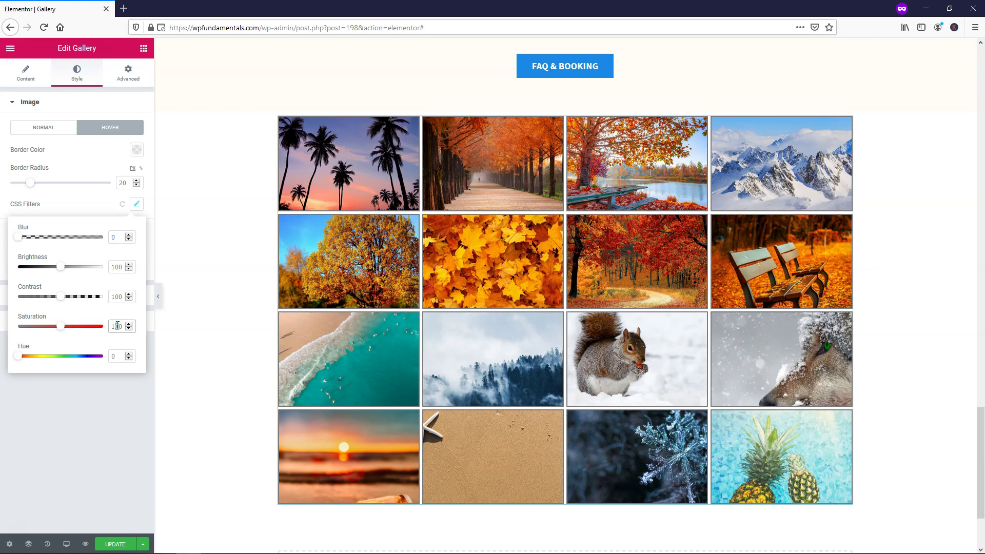
type("2")
Drop the normal-state image Saturation to 0 so the photos turn greyscale.
left_click(46, 130)
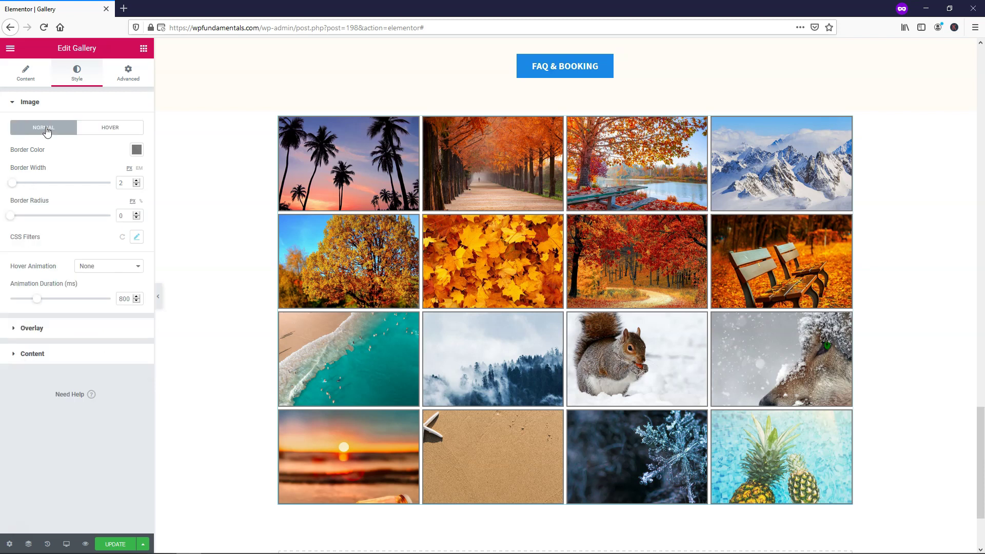
left_click(136, 238)
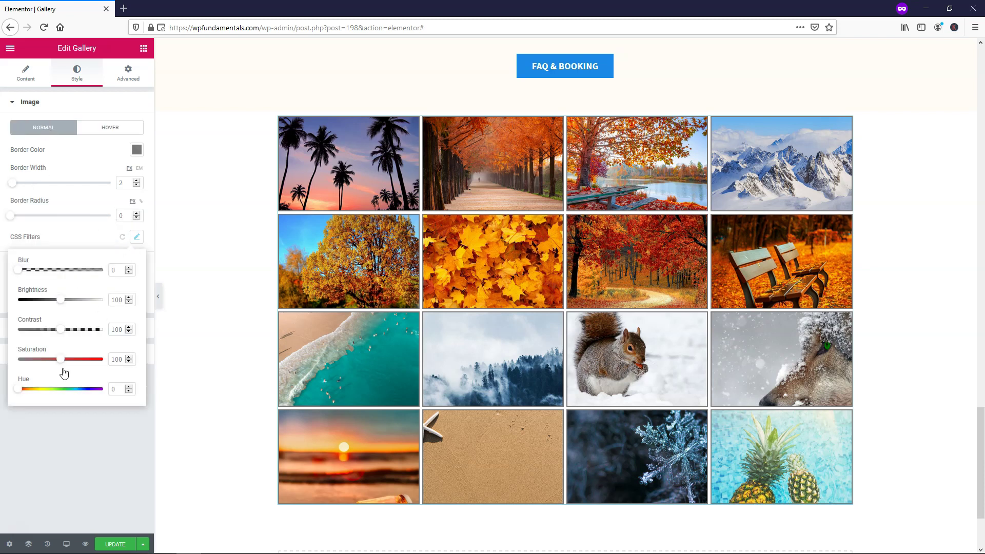
left_click_drag(60, 360, 8, 366)
left_click(7, 365)
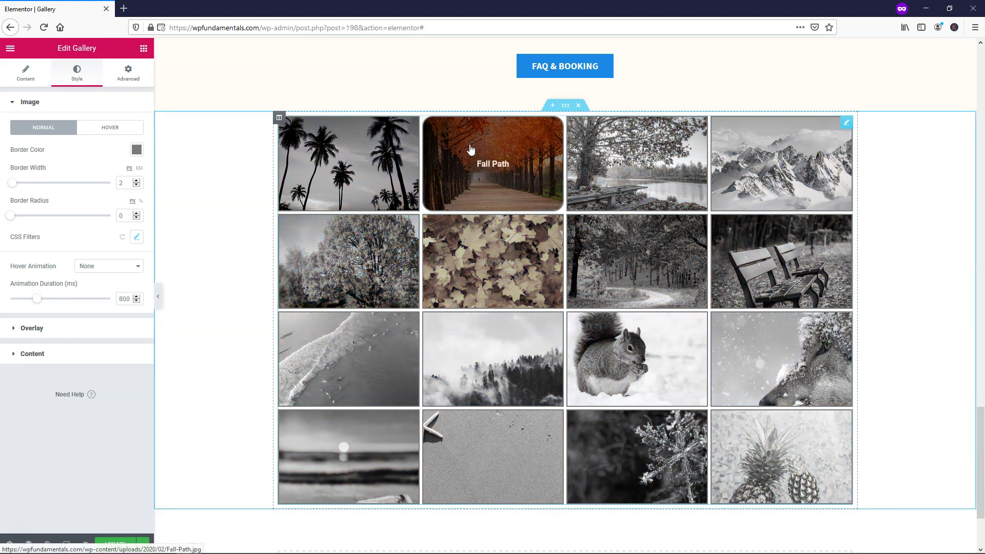
Set the Overlay's hover colour to semi-transparent black, rgba(0,0,0,0.47).
left_click(109, 128)
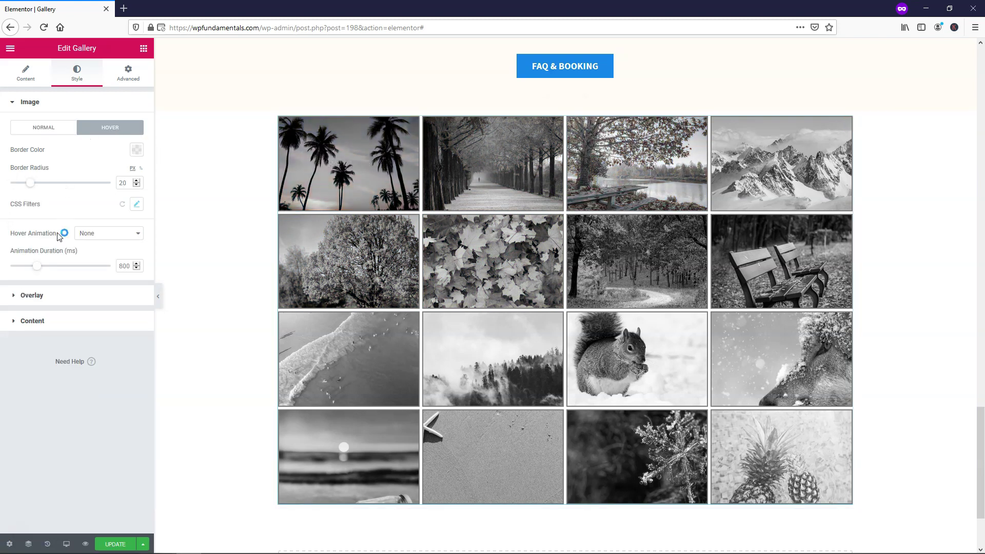
left_click(46, 296)
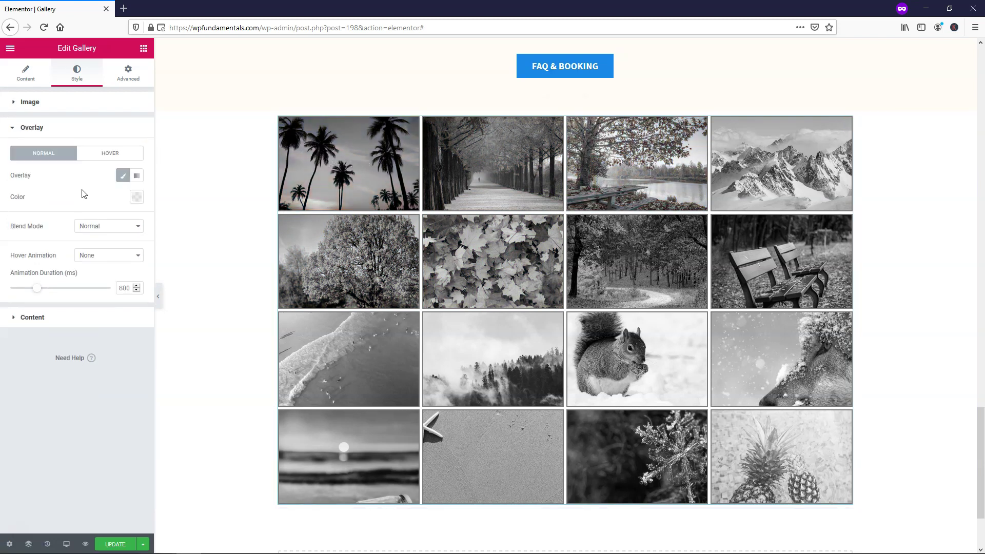
left_click(101, 154)
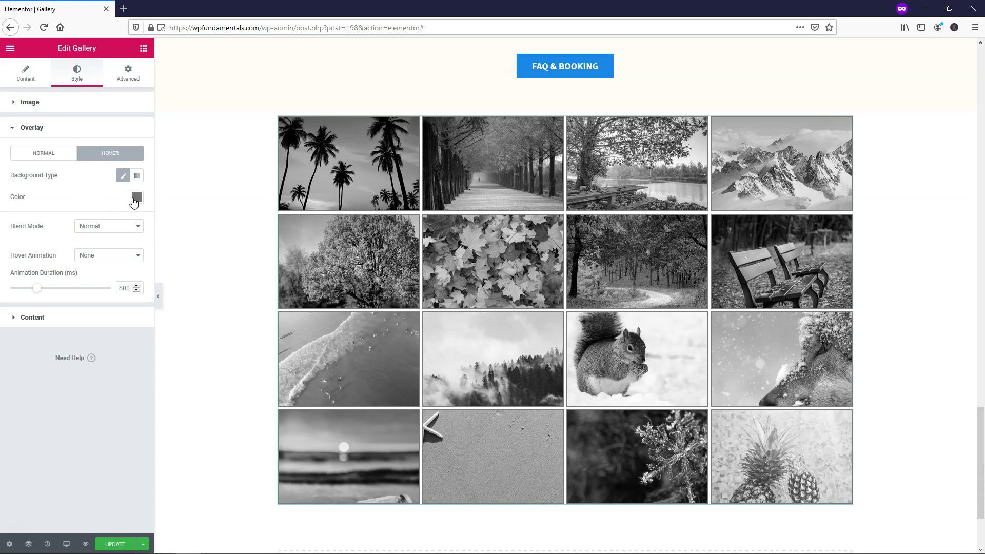
left_click(137, 197)
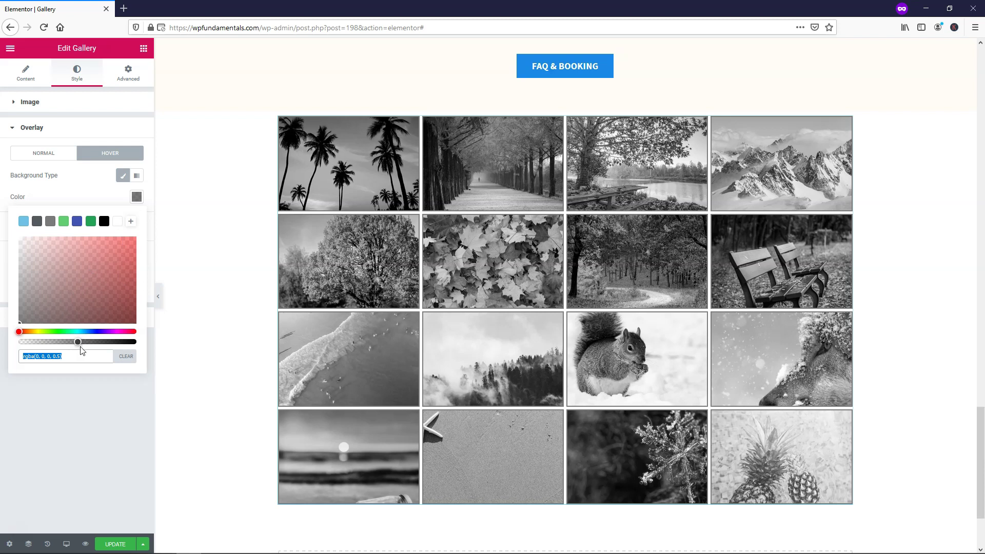
left_click_drag(76, 342, 8, 351)
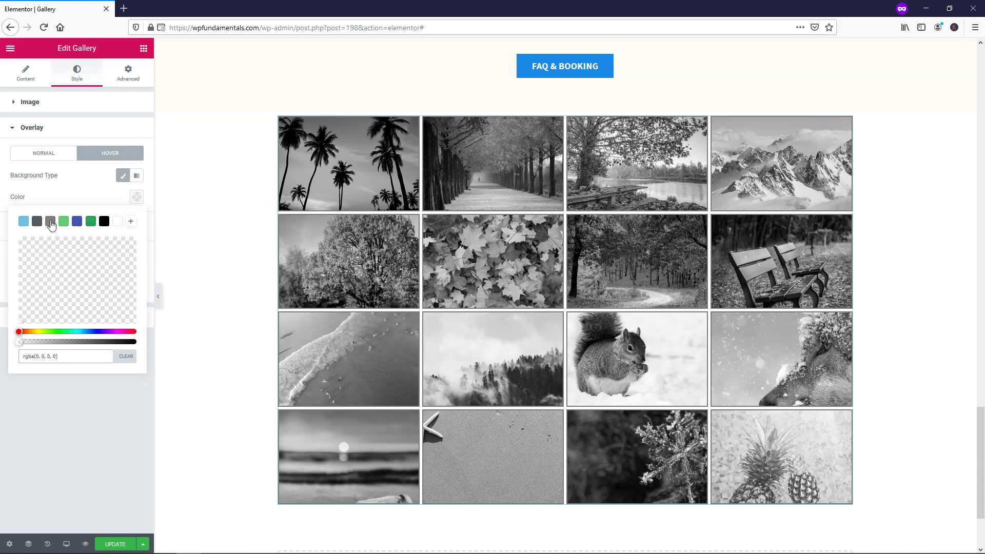
left_click_drag(21, 340, 75, 341)
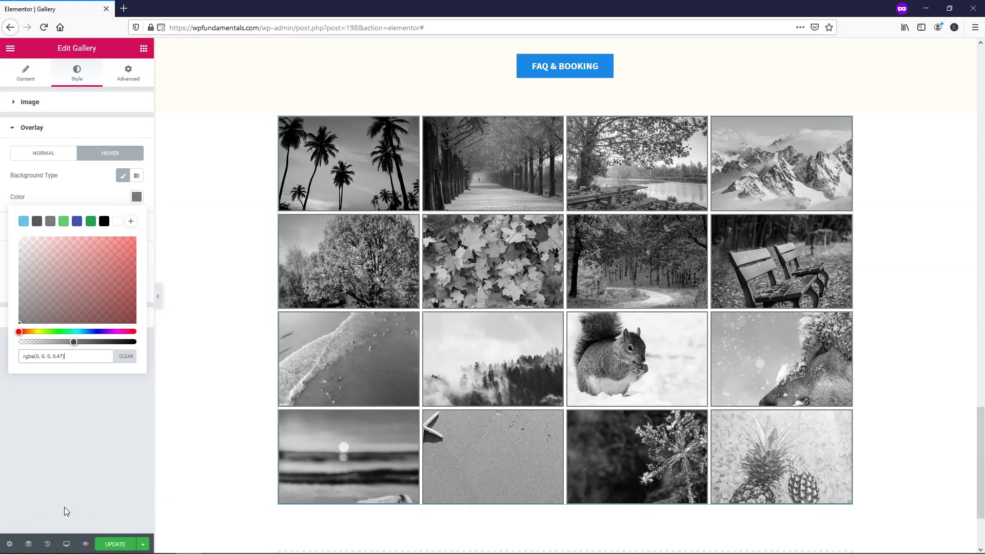
left_click(49, 162)
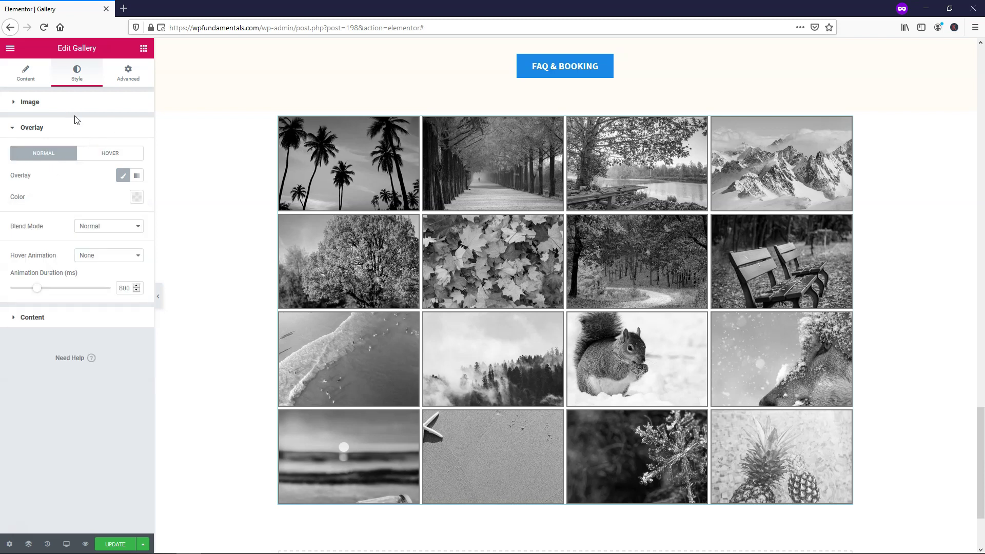
Enter 100 for the normal-state image Saturation so the photos show full colour.
left_click(65, 103)
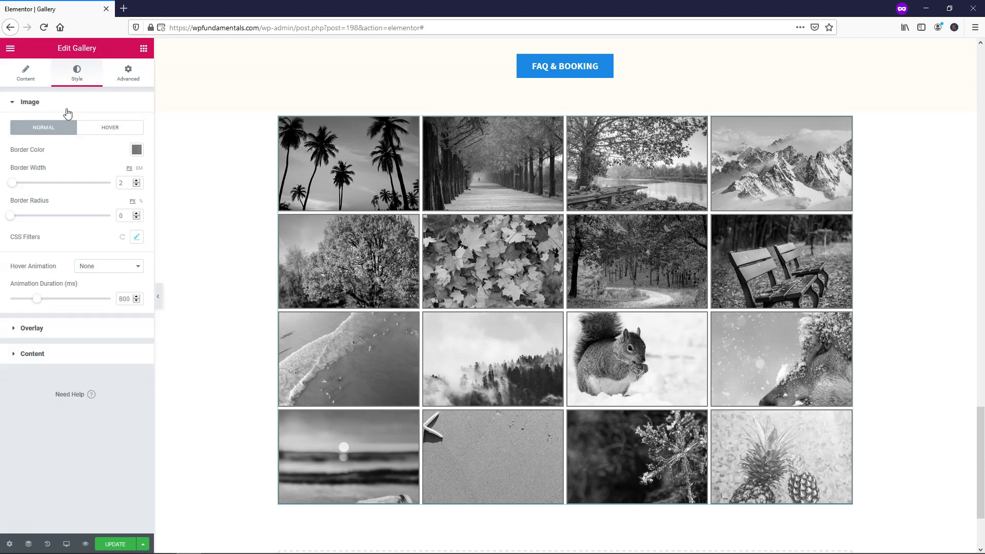
left_click(137, 237)
left_click(112, 361)
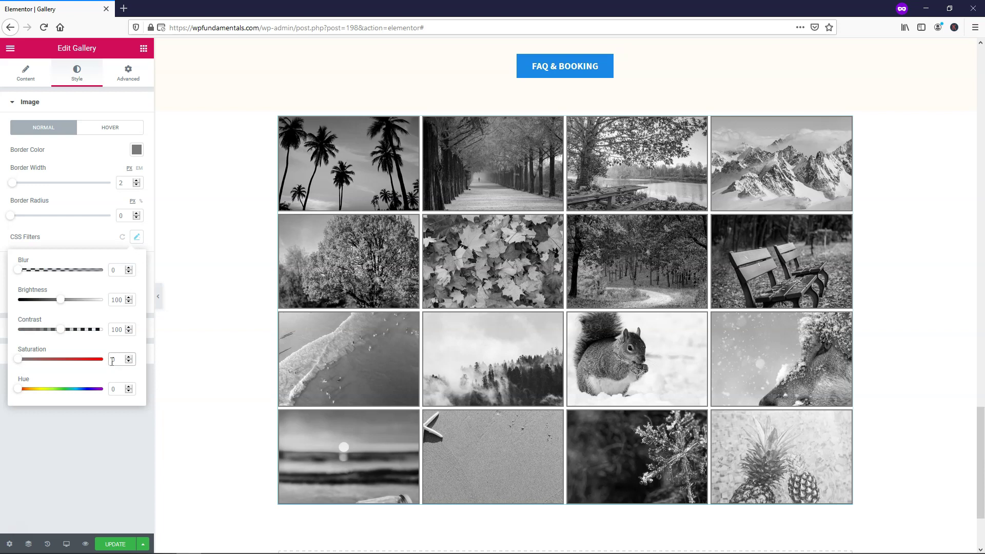
type("10")
key("BackSpace")
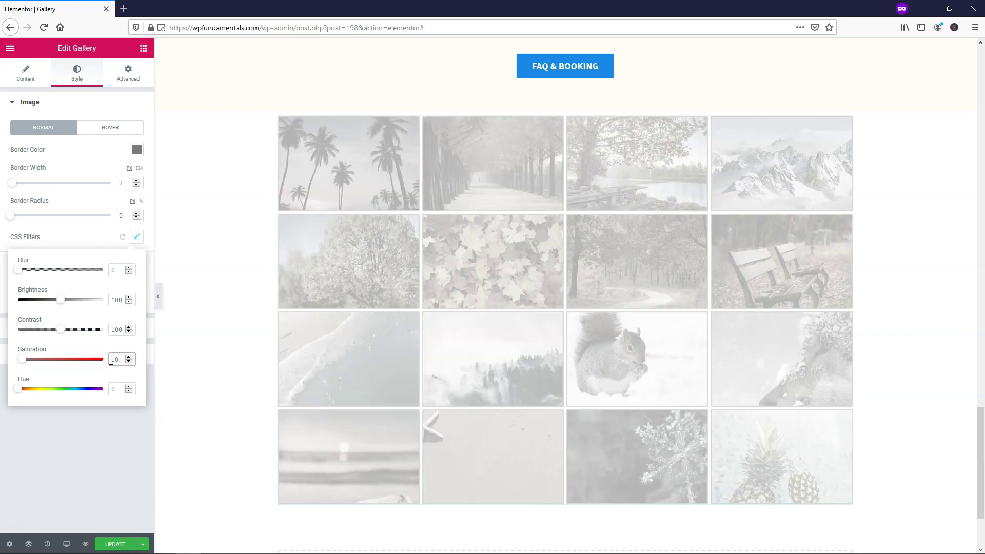
type("100")
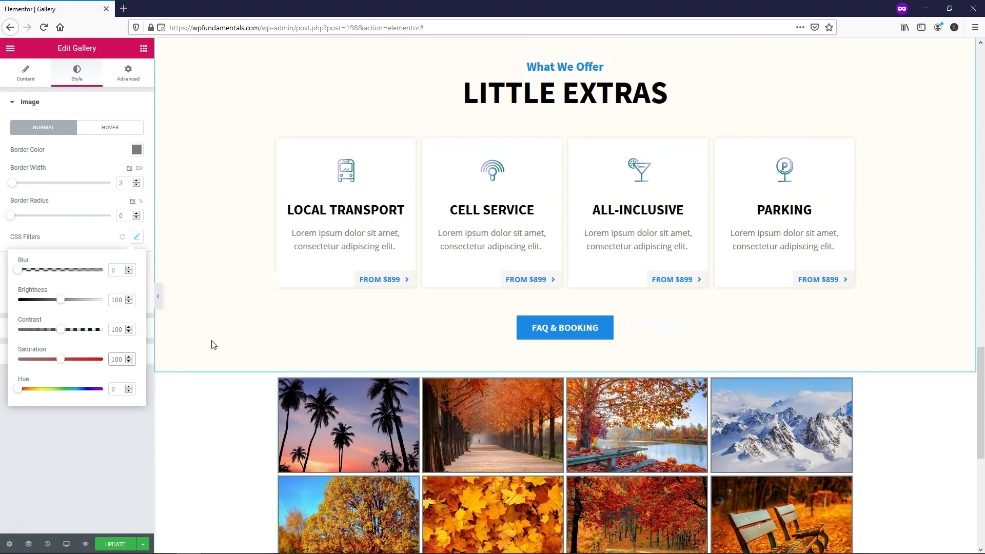
left_click(213, 344)
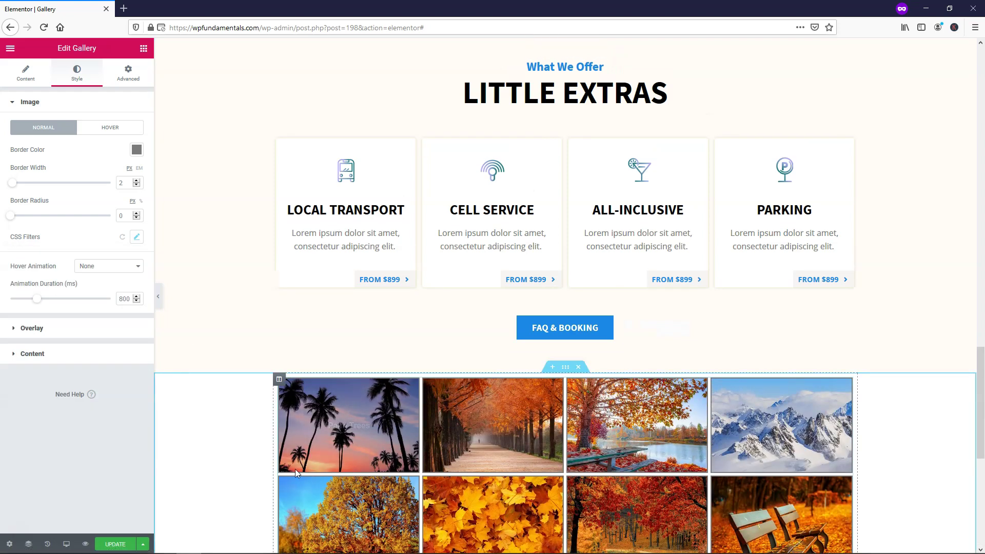
scroll(262, 467, "down", 3)
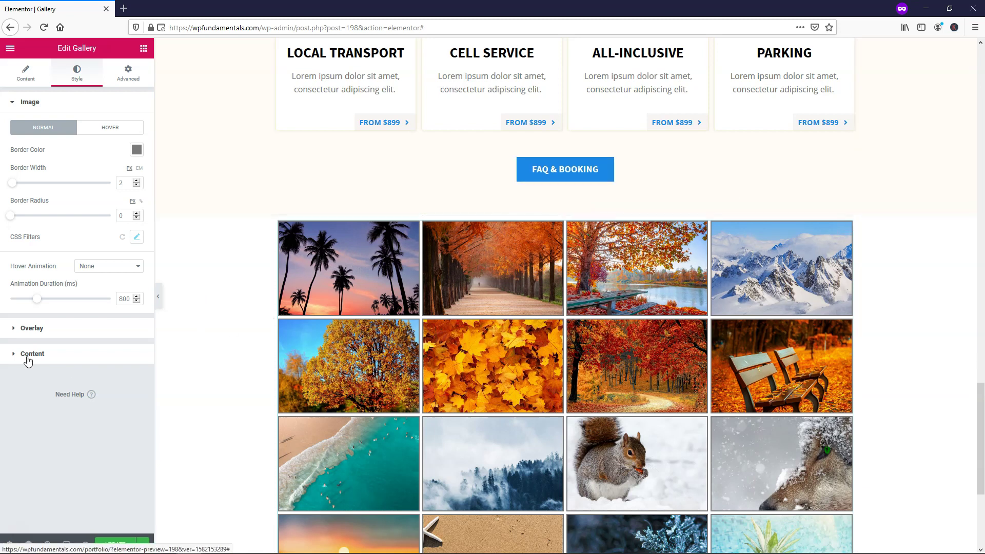
Turn off the Overlay's normal background, keeping Blend Mode Normal and Hover Animation None.
left_click(31, 329)
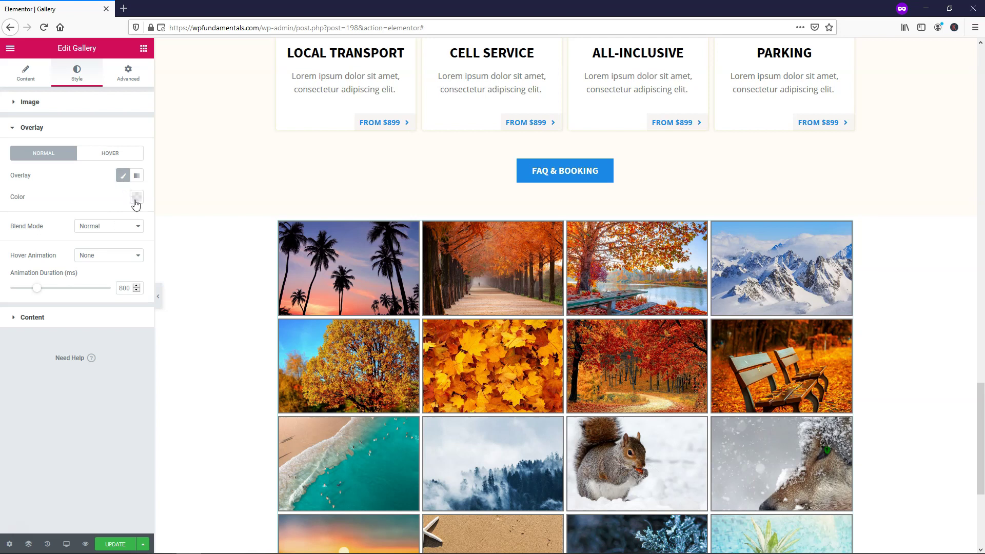
left_click(124, 179)
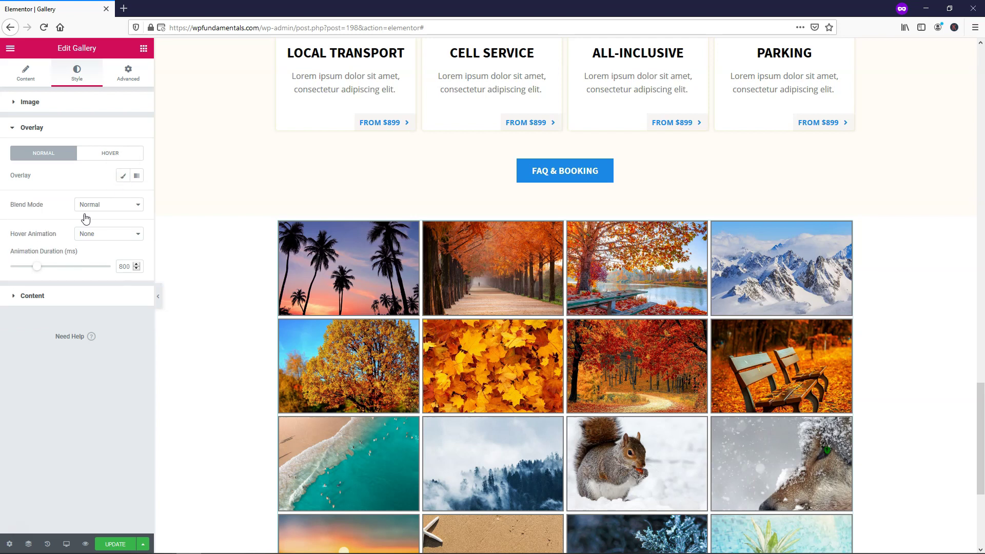
left_click(105, 206)
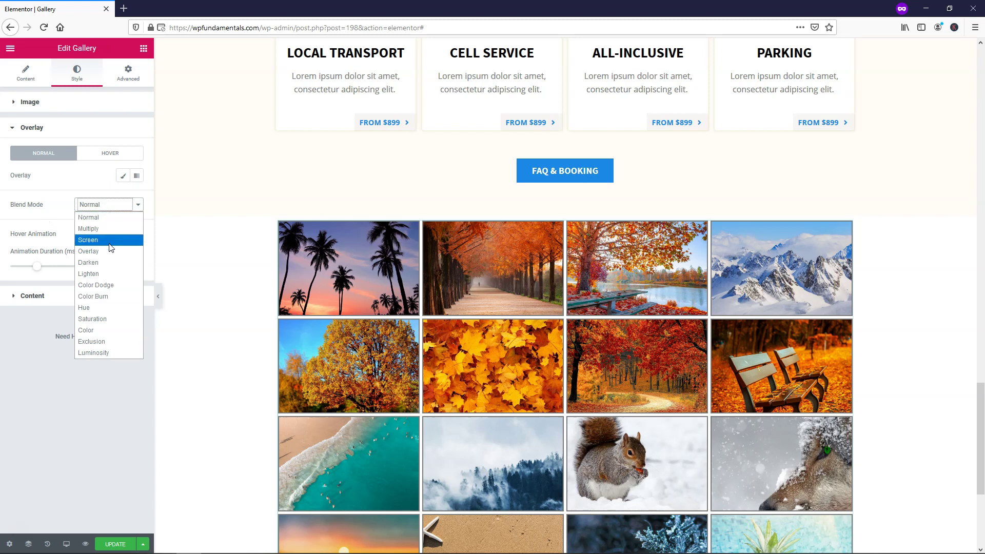
left_click(60, 204)
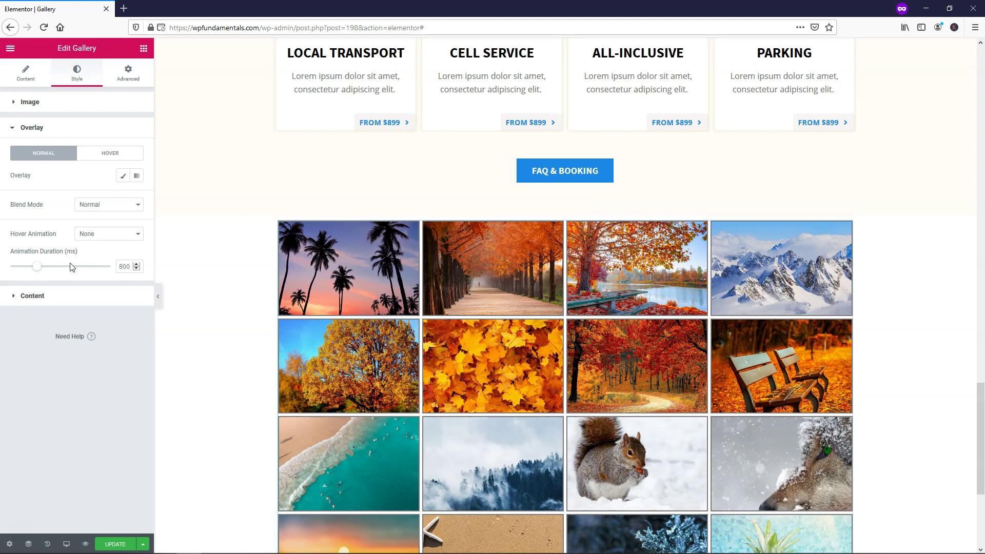
left_click(106, 235)
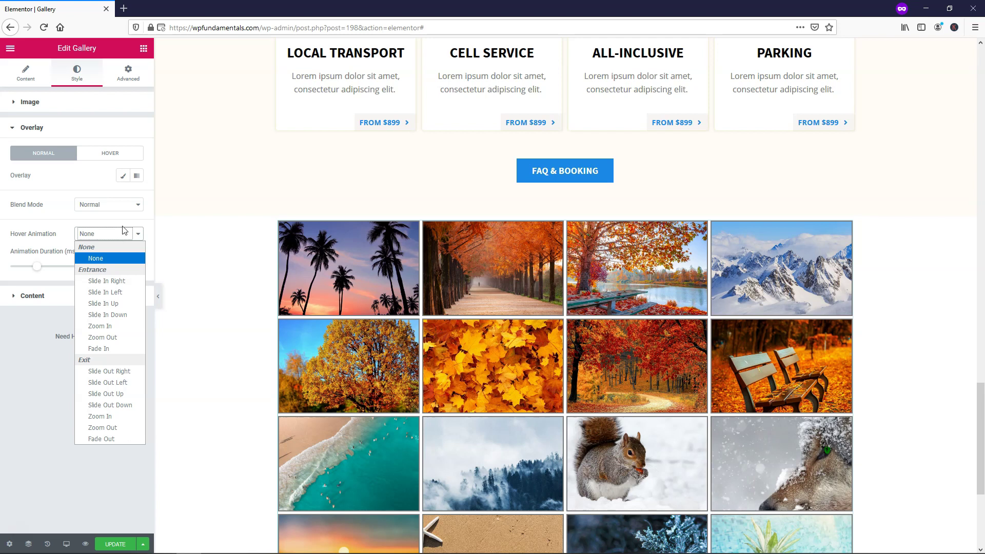
left_click(123, 231)
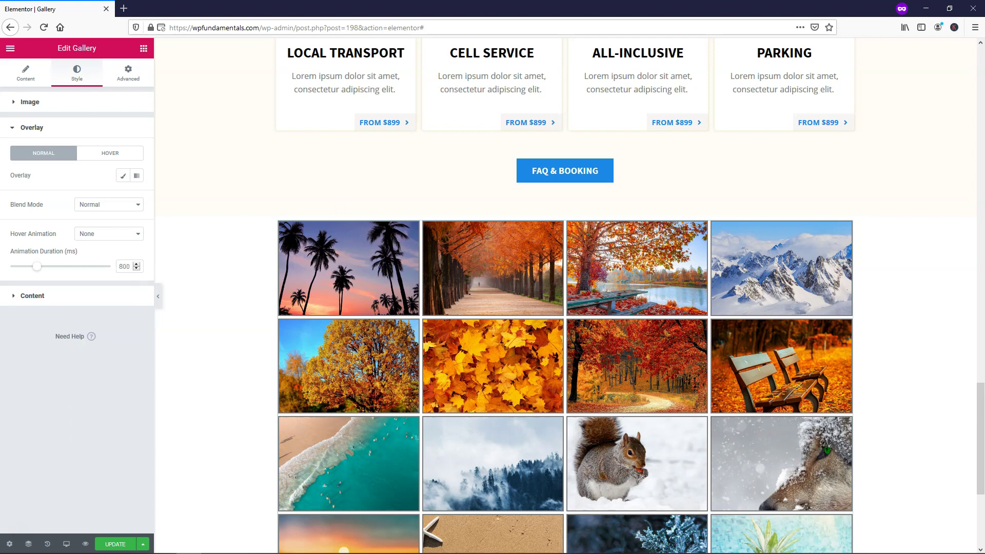